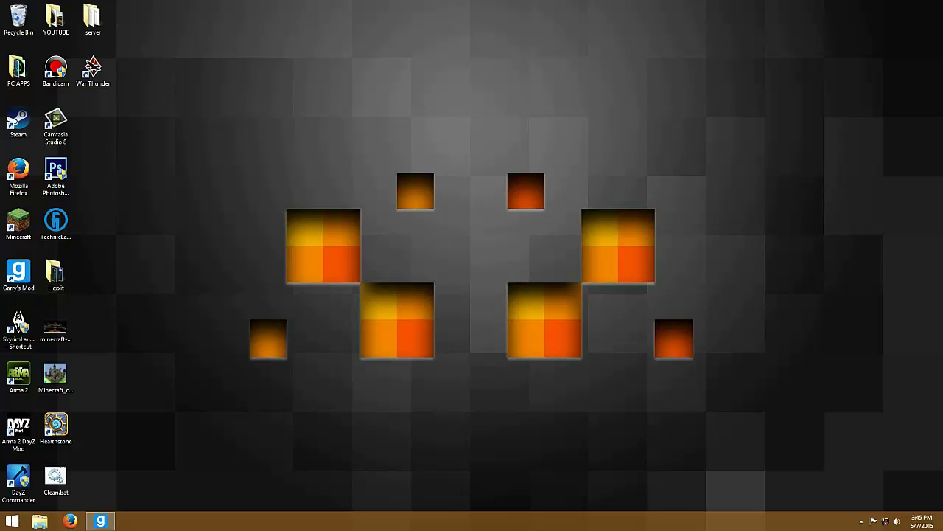
- Switch to Garry's Mod and confirm the advanced keyboard options with the developer console enabled
left_click(100, 521)
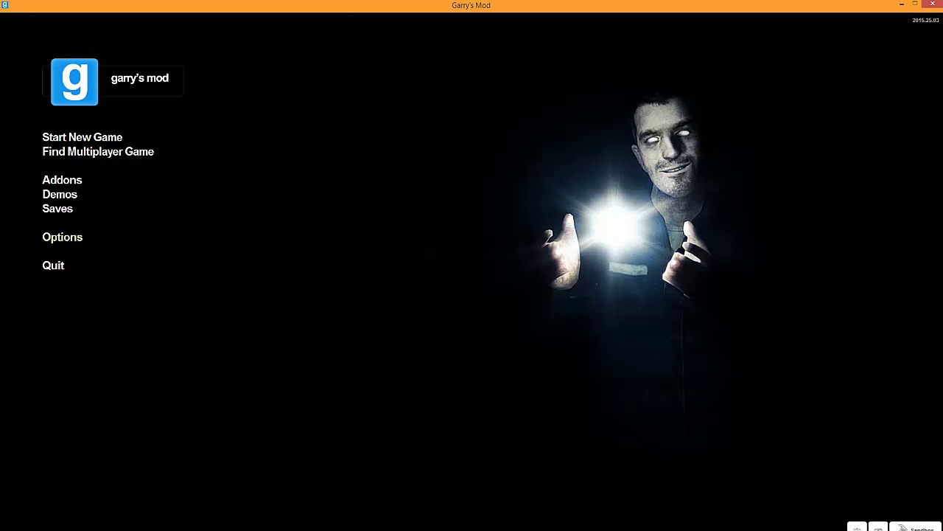
left_click(62, 237)
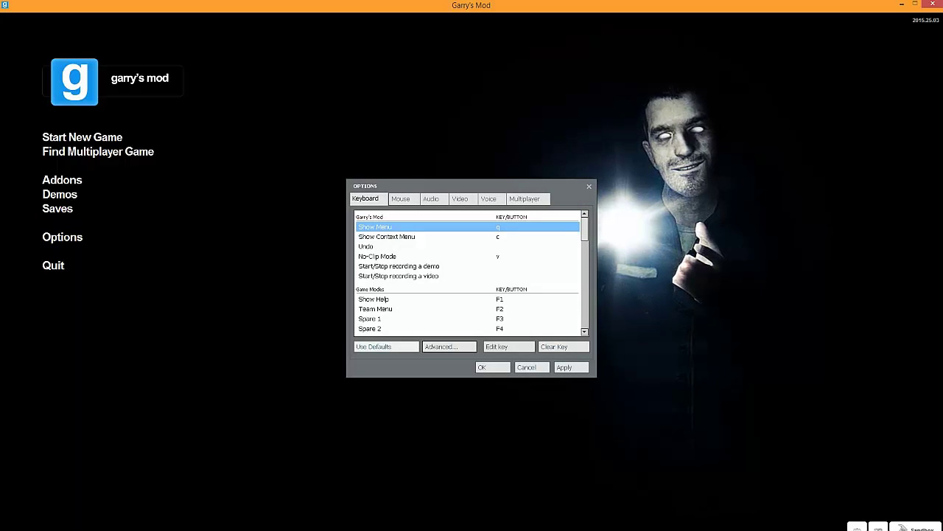
left_click(449, 346)
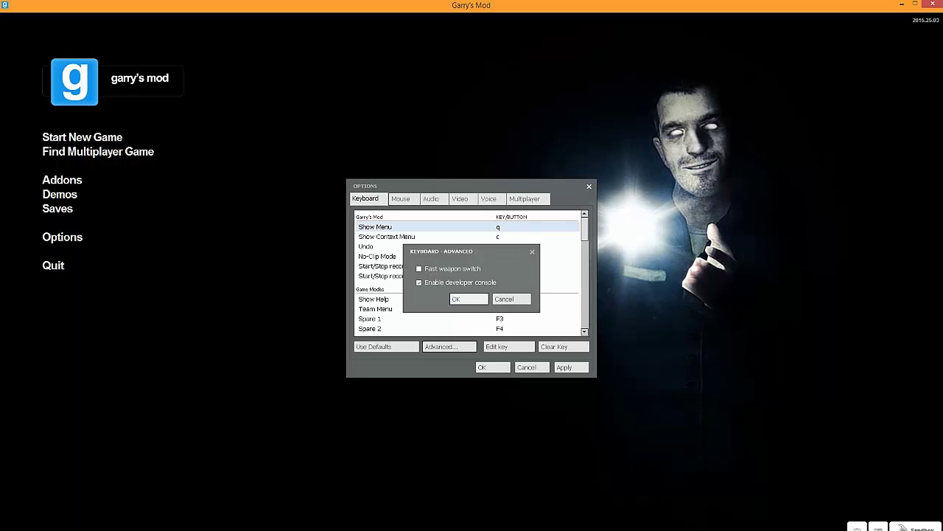
key("Return")
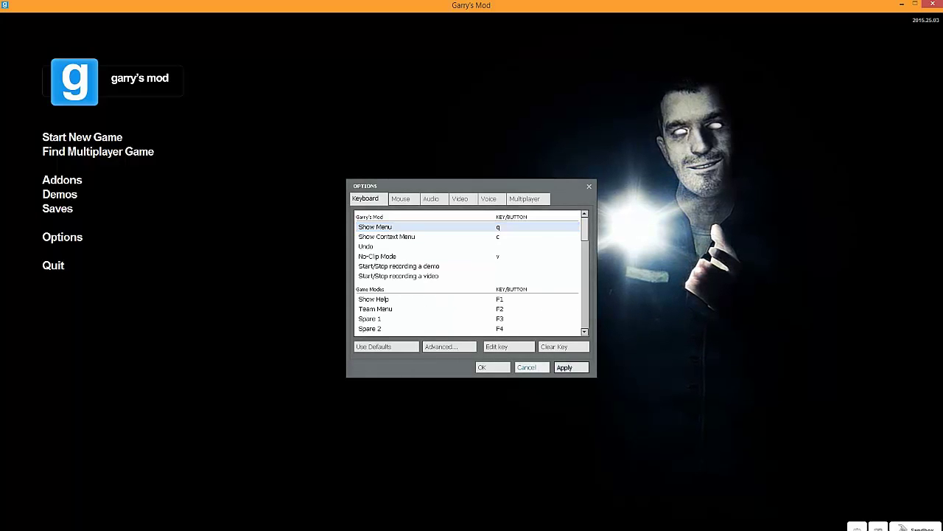
left_click(493, 367)
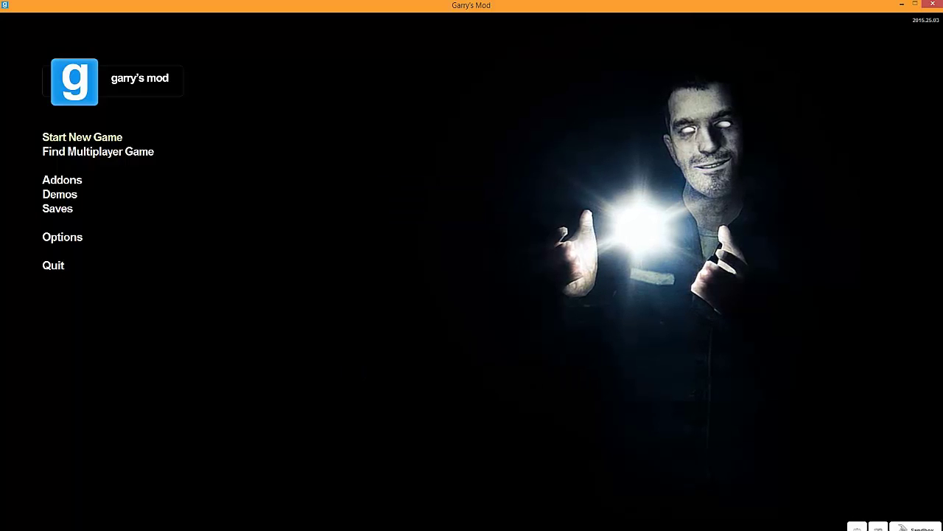
left_click(82, 138)
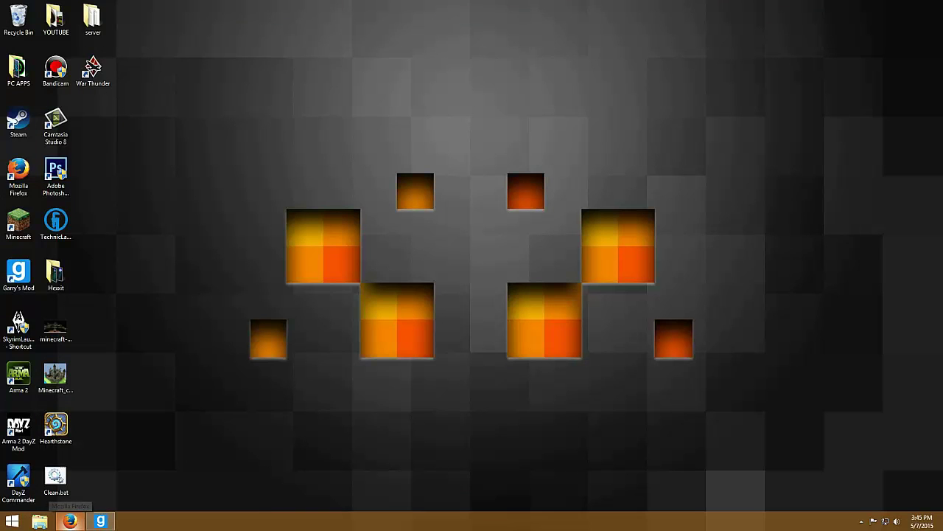
- Open Firefox in a maximized window and go to portforward.com
left_click(70, 521)
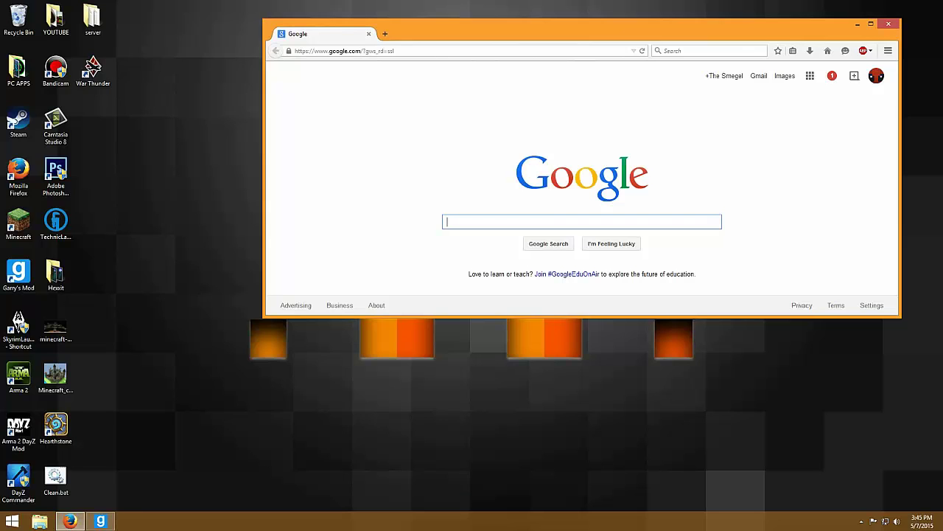
key("super+Up")
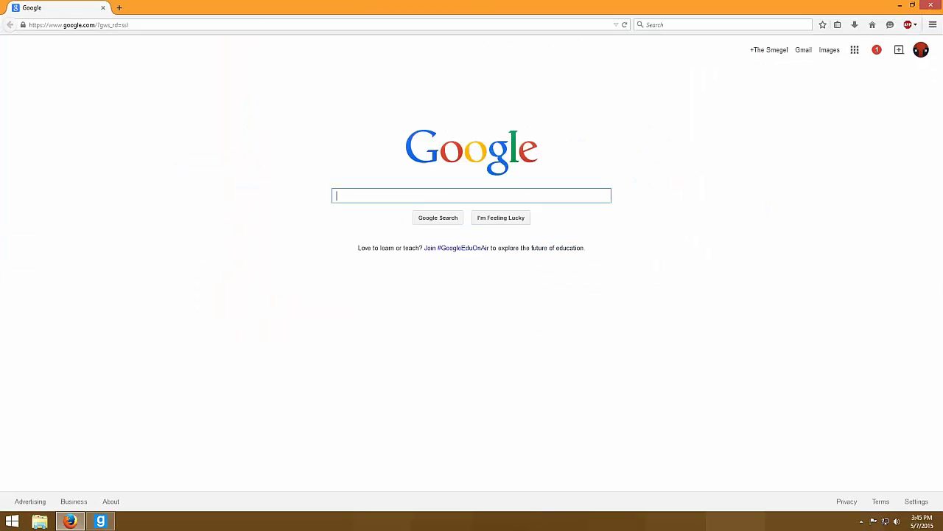
key("ctrl+l")
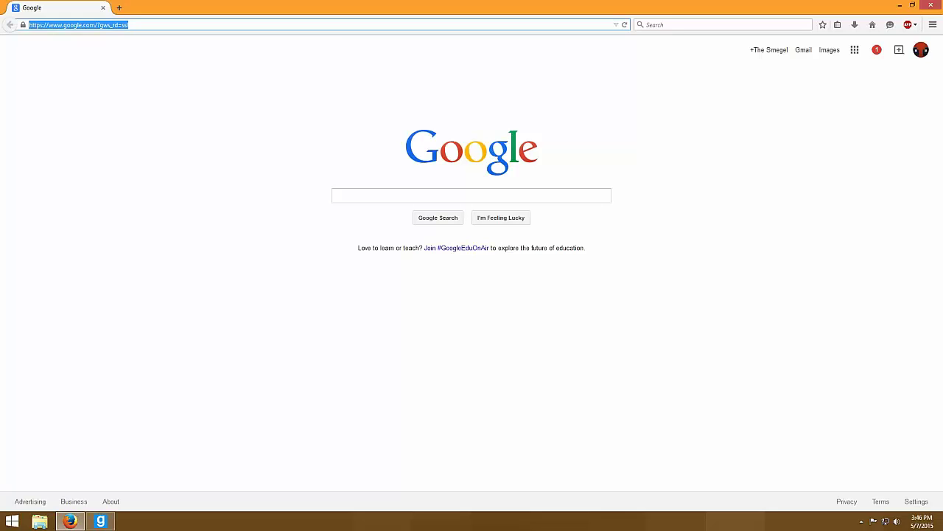
type("portforw")
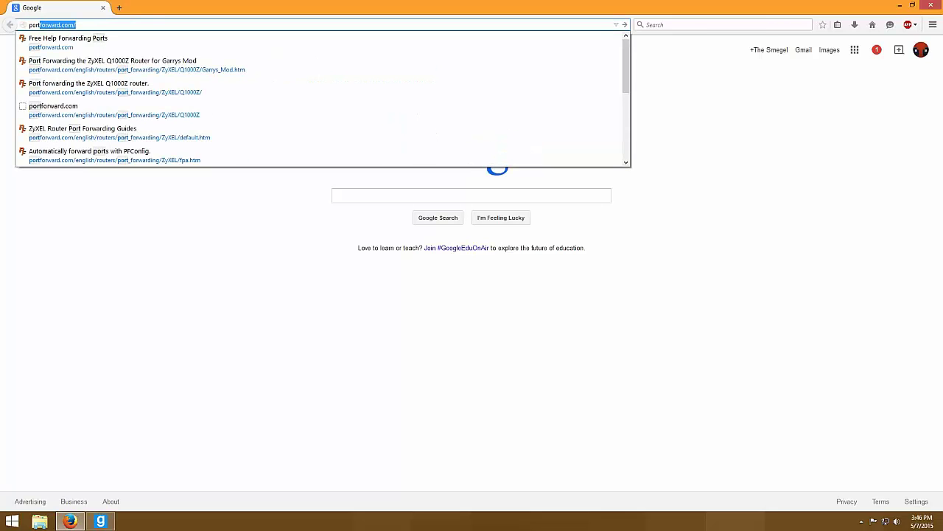
type("ard.")
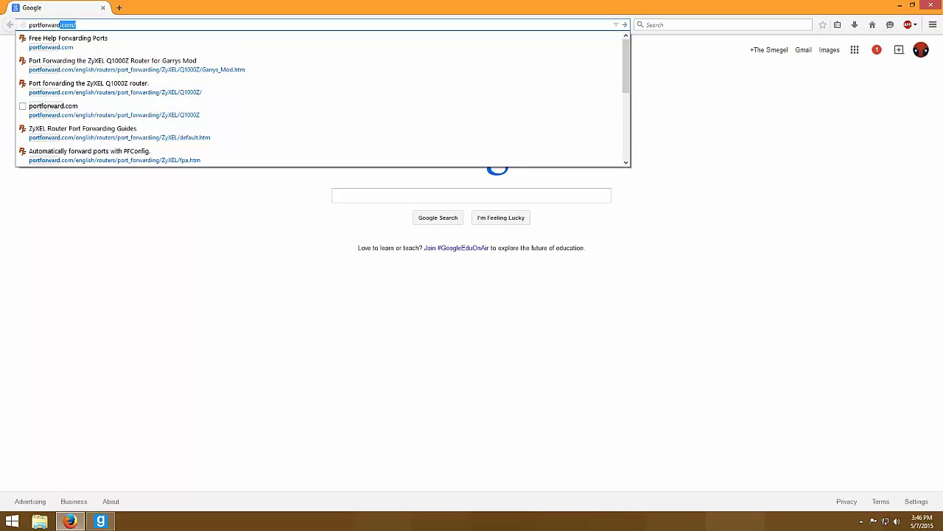
type("com")
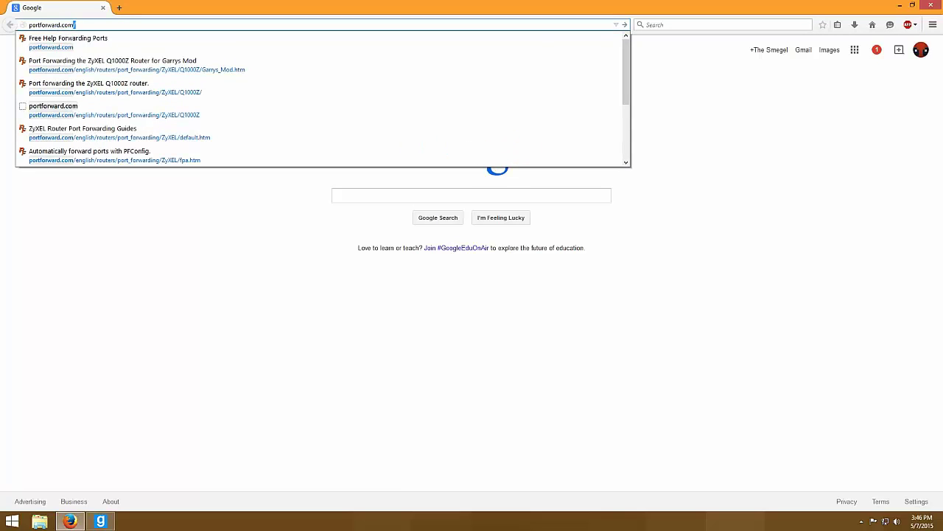
key("Return")
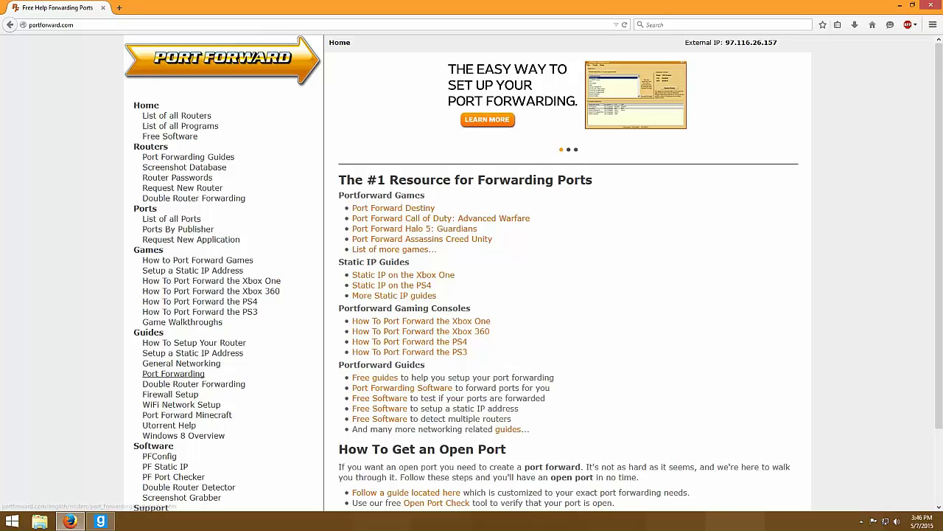
- Open the site's Port Forwarding guide and choose ZyXEL as the router manufacturer
scroll(173, 373, "down", 2)
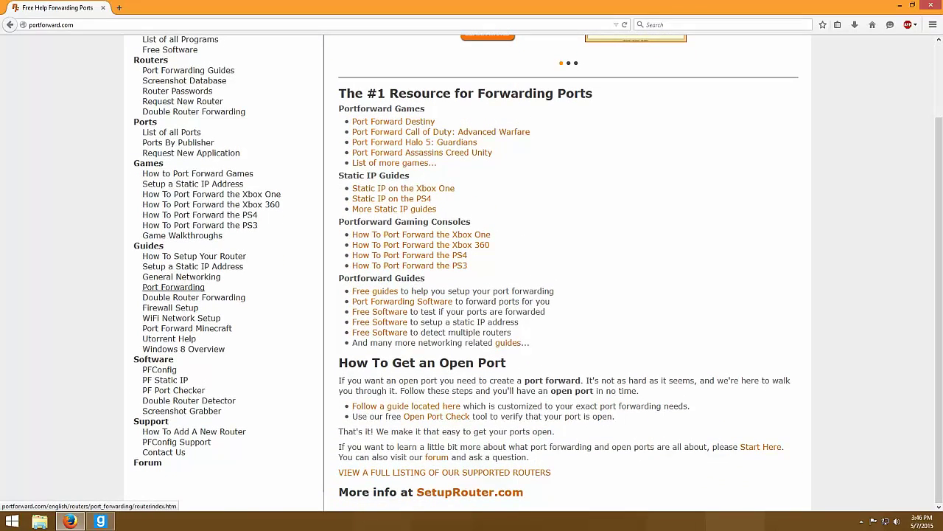
left_click(173, 287)
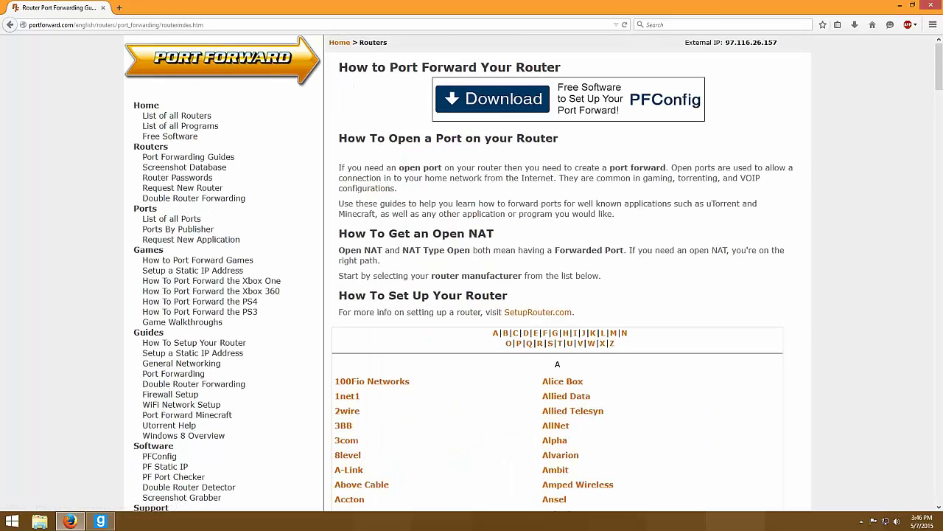
scroll(560, 294, "down", 4)
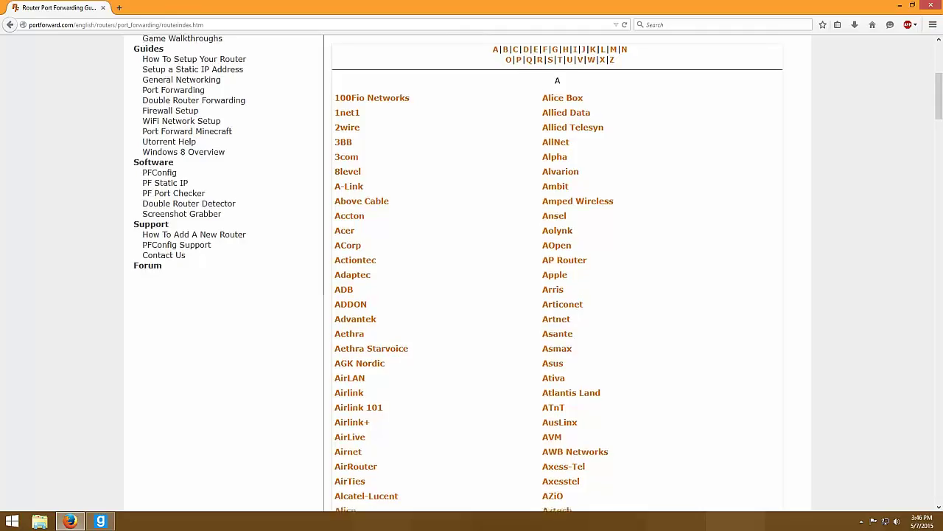
scroll(560, 294, "down", 15)
scroll(560, 295, "down", 20)
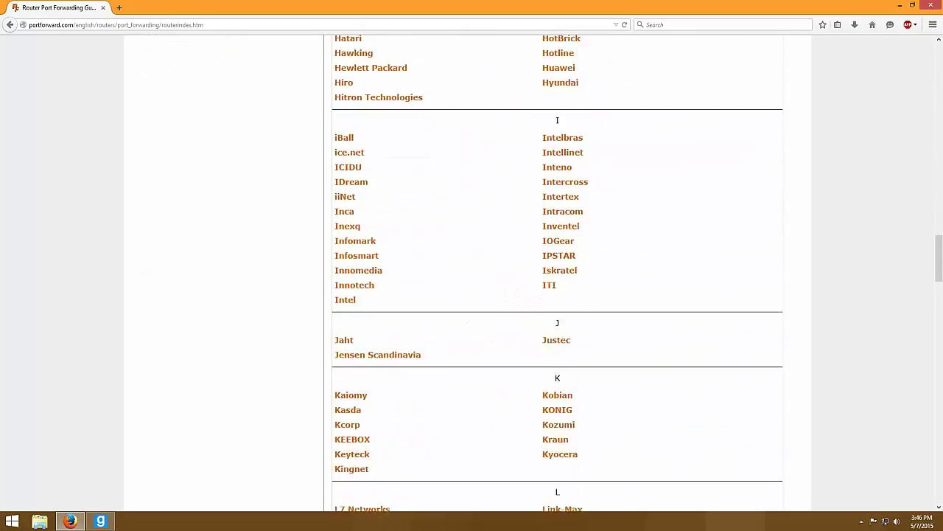
scroll(560, 295, "down", 14)
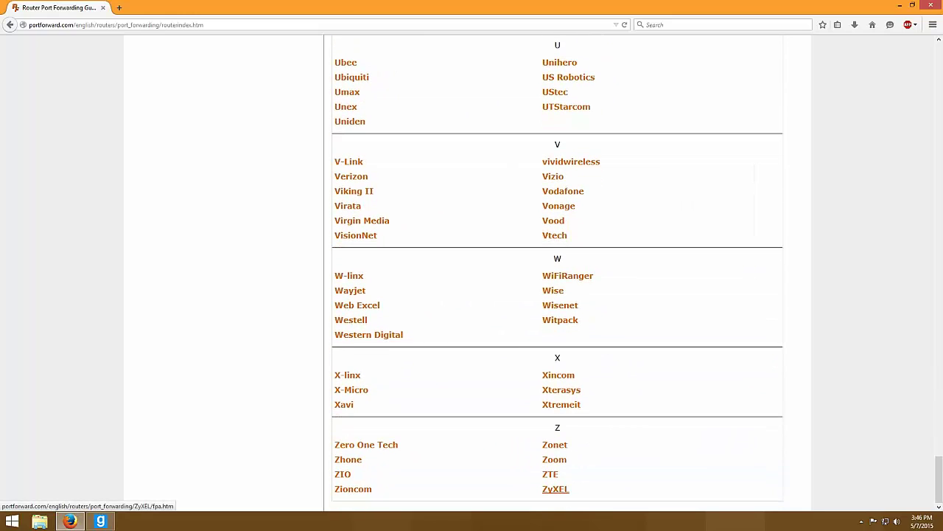
left_click(555, 488)
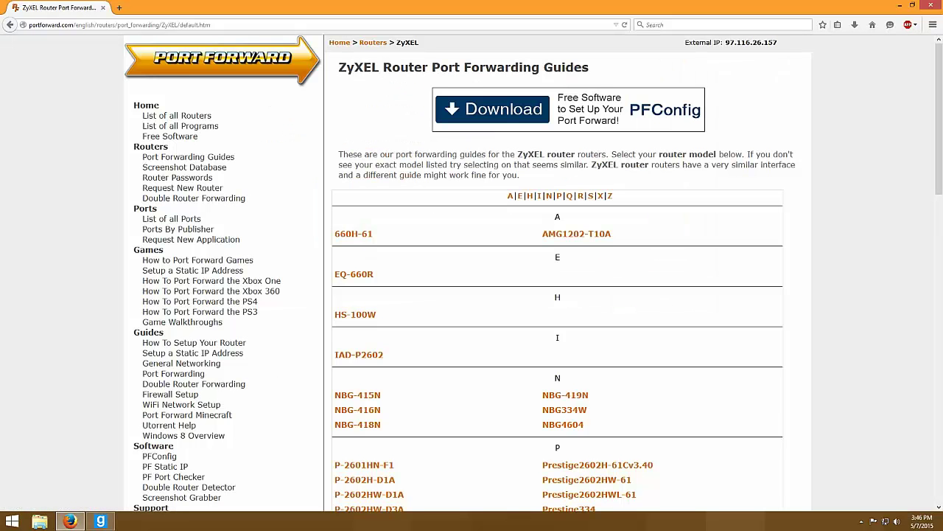
- Choose the Q1000Z router model and open its port forwarding guide for Garrys Mod
scroll(557, 295, "down", 10)
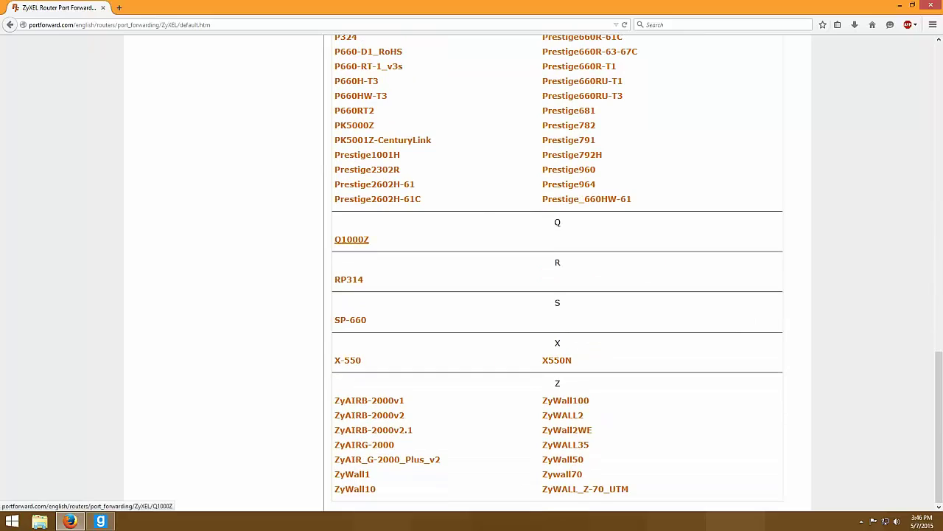
left_click(351, 240)
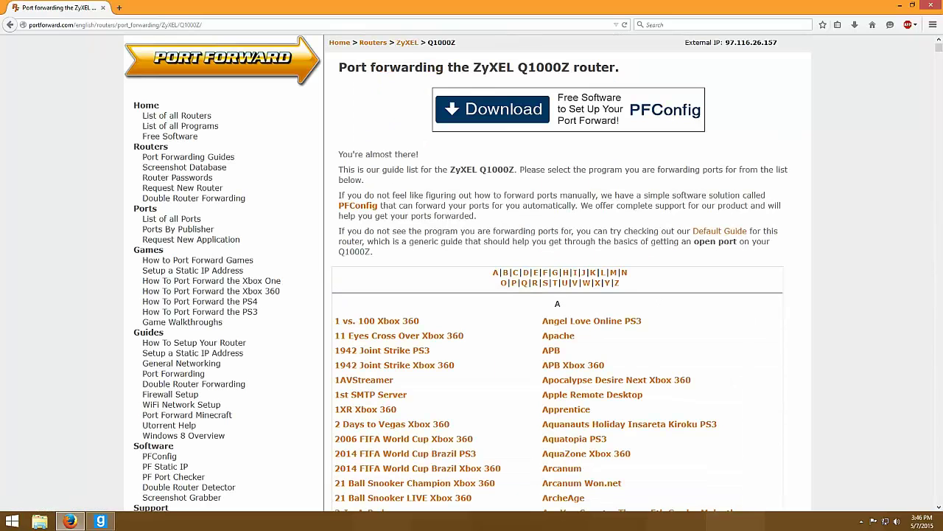
scroll(564, 227, "down", 3)
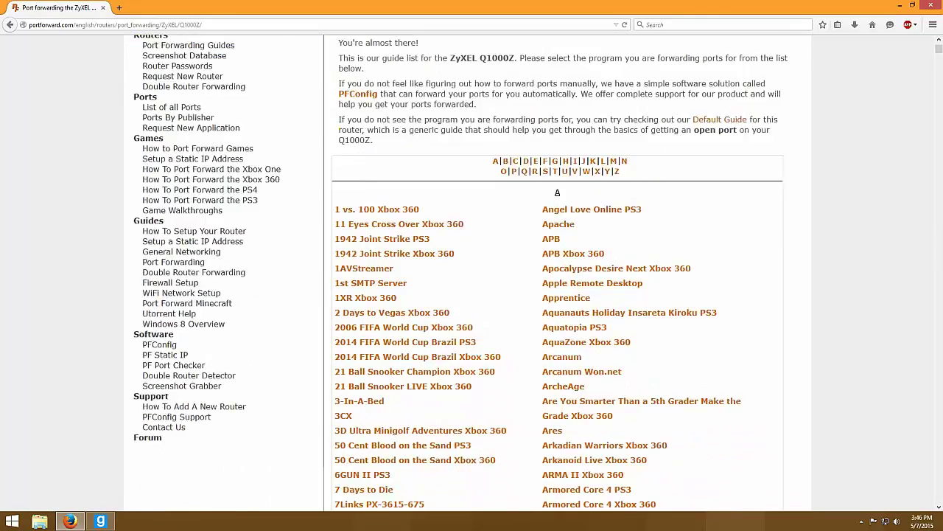
scroll(565, 226, "up", 2)
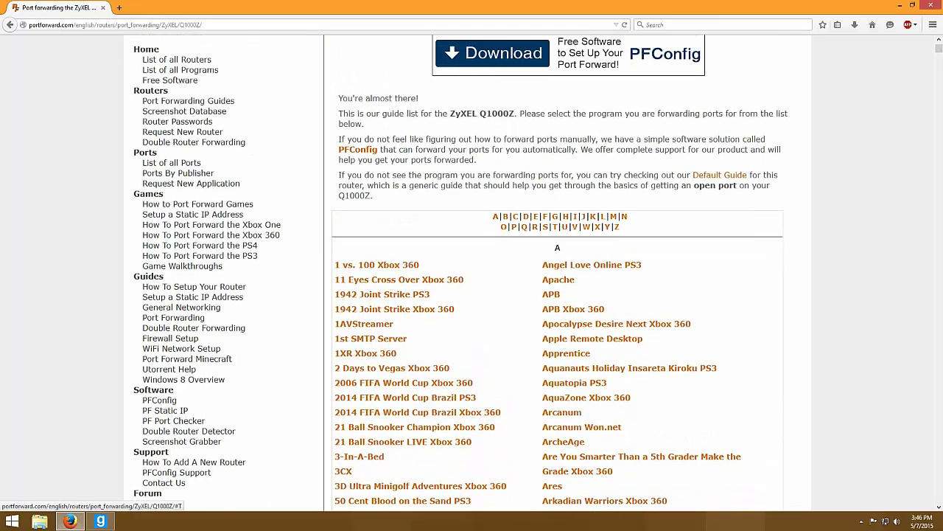
left_click(555, 216)
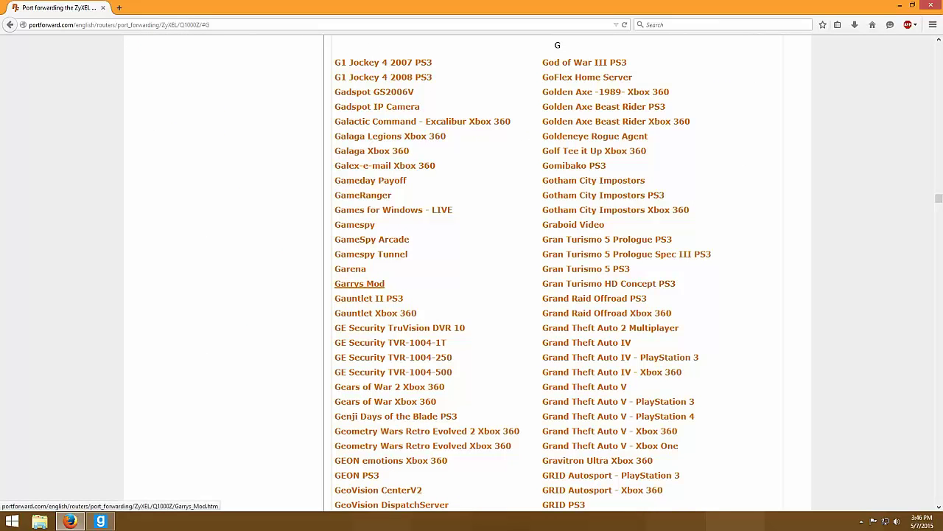
left_click(360, 283)
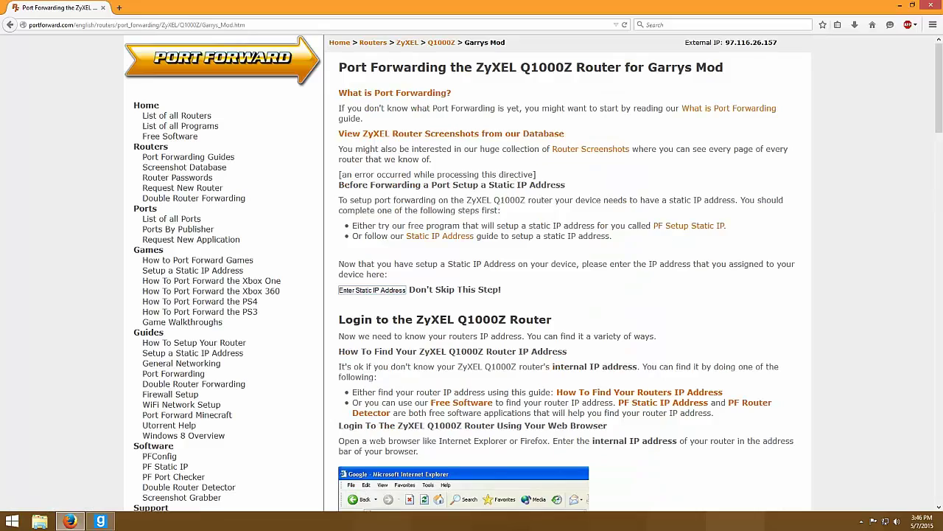
- Look through the Garrys Mod guide's router screenshots and its instructions for reaching Advanced Setup
scroll(466, 272, "down", 15)
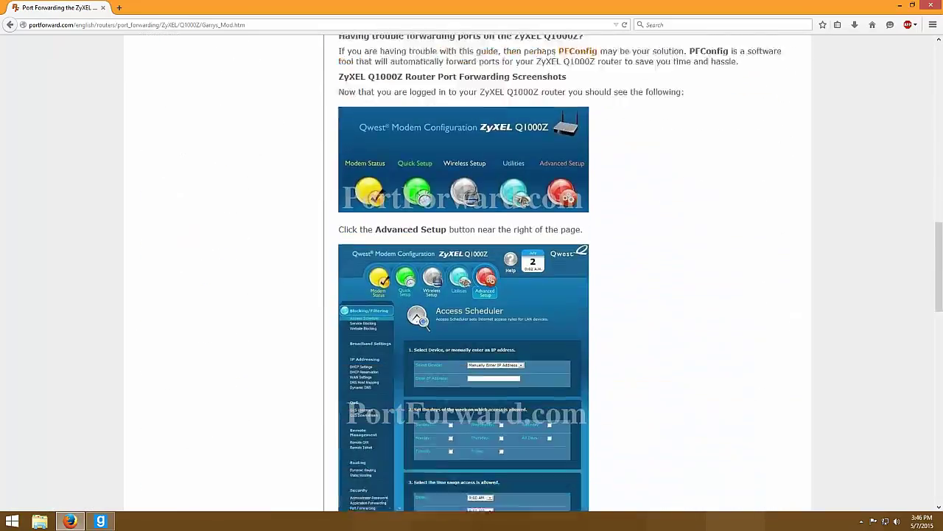
scroll(472, 273, "down", 2)
scroll(472, 273, "up", 1)
scroll(471, 273, "down", 1)
scroll(471, 273, "up", 3)
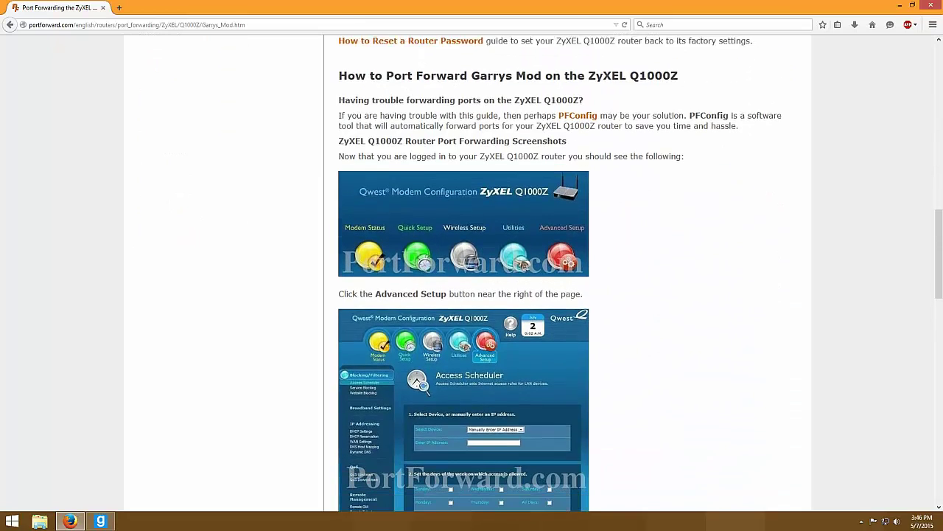
scroll(472, 273, "down", 3)
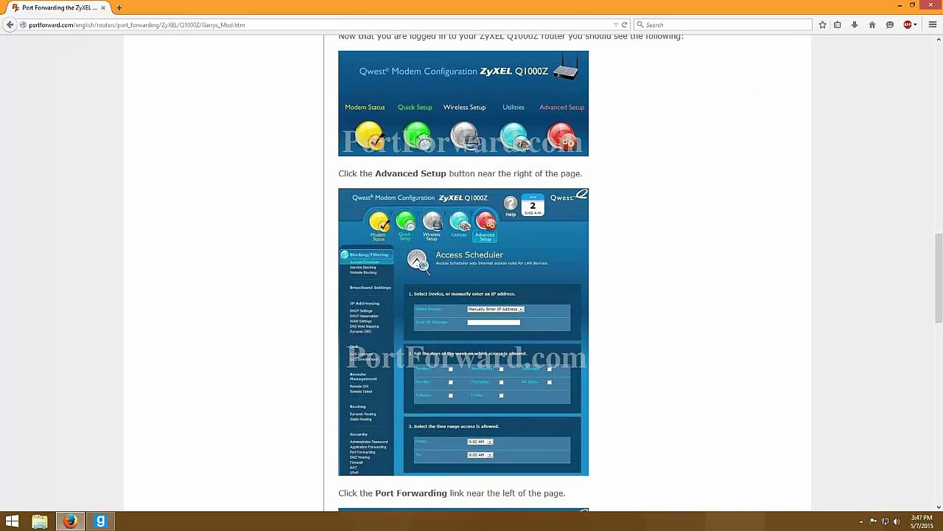
- Minimize the browser and launch the Command Prompt by running cmd
left_click(900, 5)
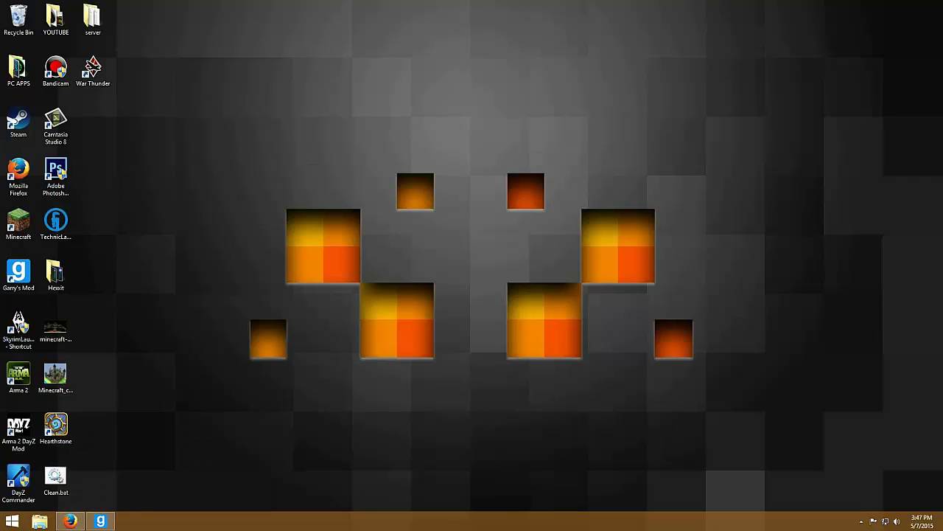
key("super+r")
key("BackSpace")
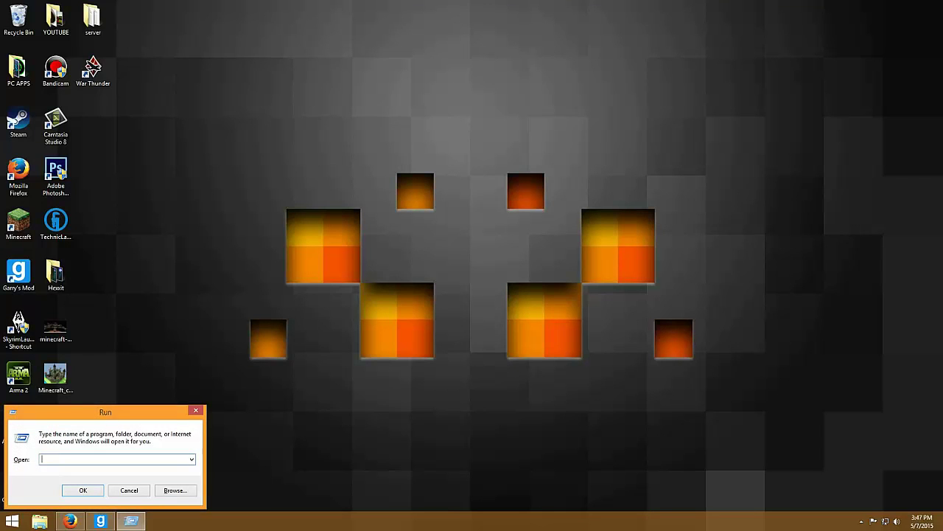
type("cmd")
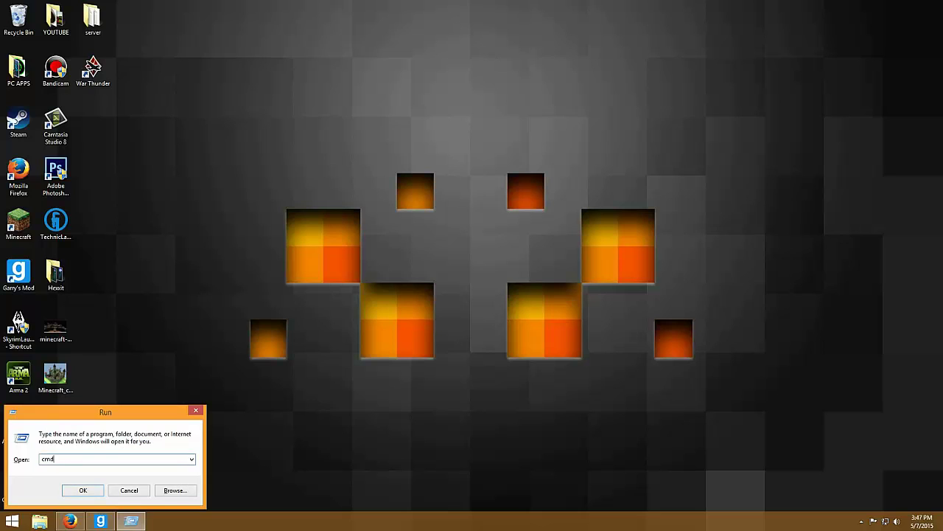
key("Return")
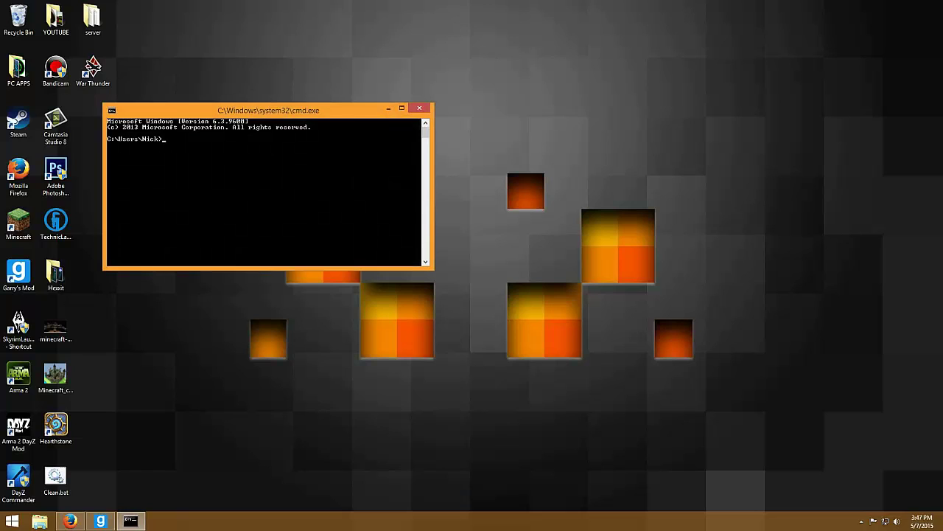
- Run ipconfig and examine the Ethernet adapter's IPv4 address and default gateway
type("ipconfig")
key("Return")
scroll(265, 192, "up", 2)
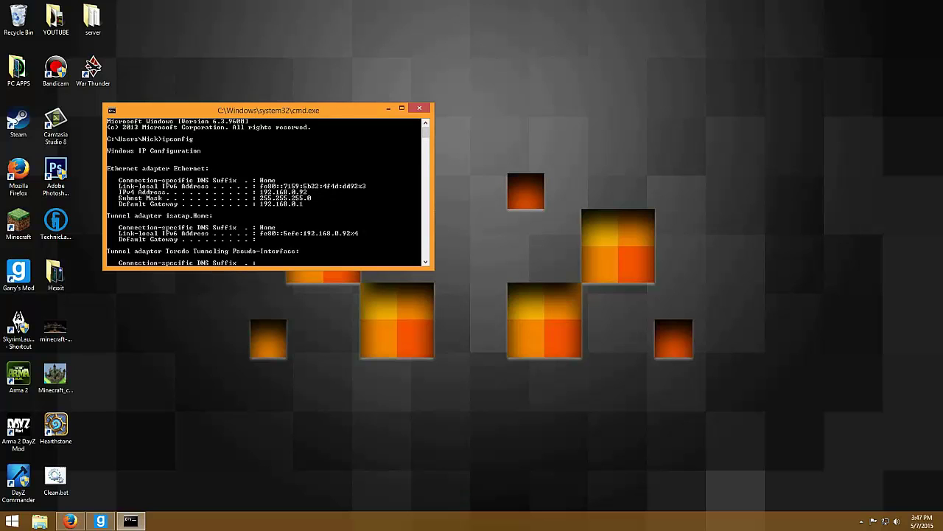
scroll(265, 192, "down", 3)
scroll(265, 191, "up", 2)
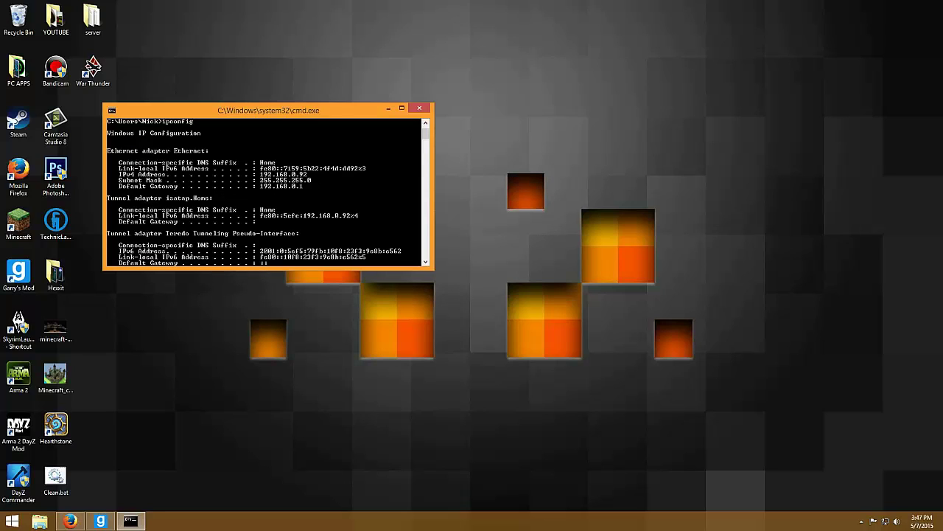
- Switch back to Firefox and open the router's configuration page at 192.168.0.1 in a new tab
mouse_move(70, 520)
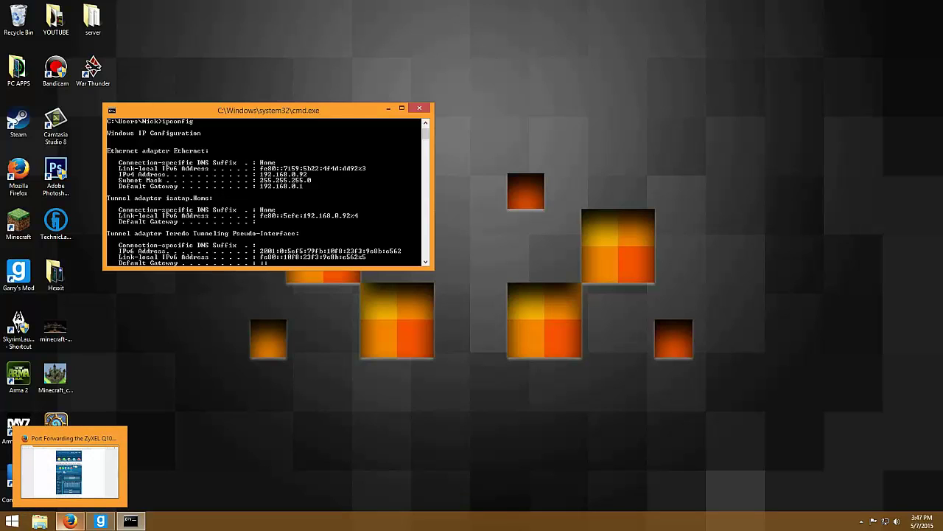
left_click(70, 520)
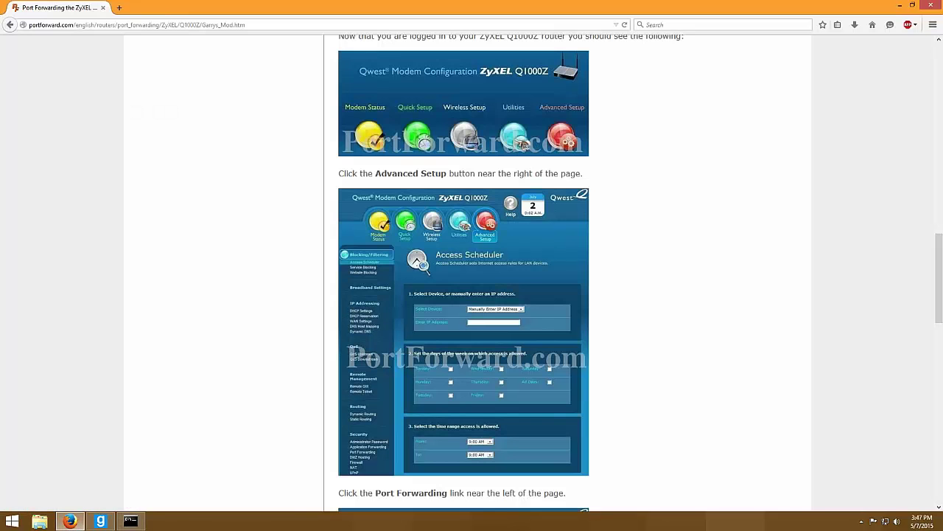
key("ctrl+t")
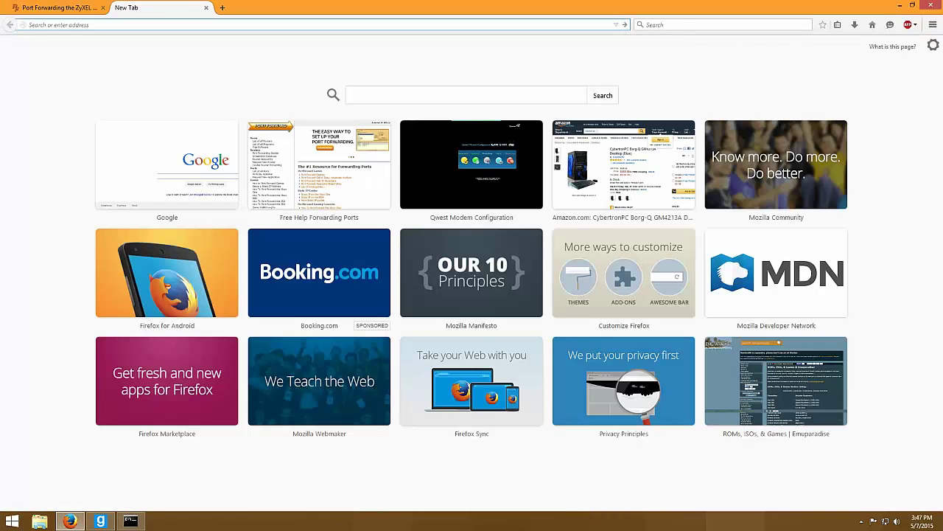
type("192.168.0.1/")
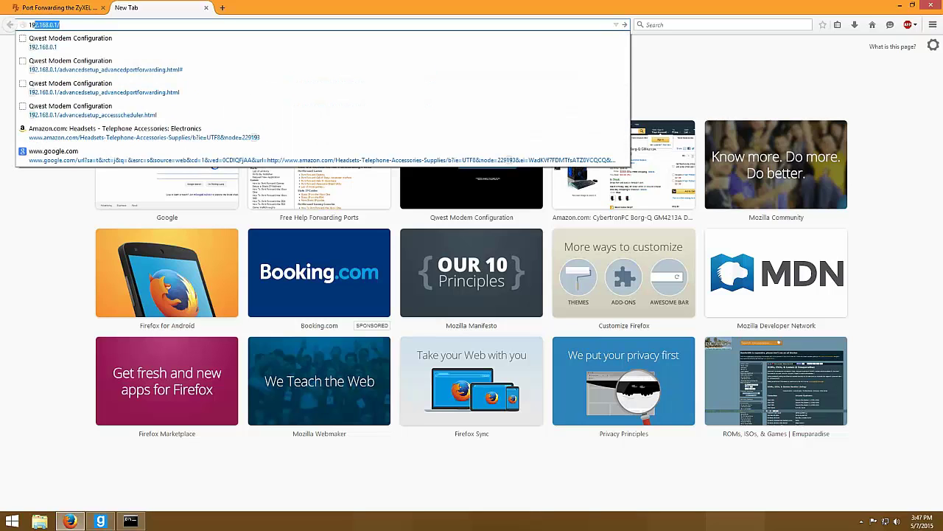
key("Return")
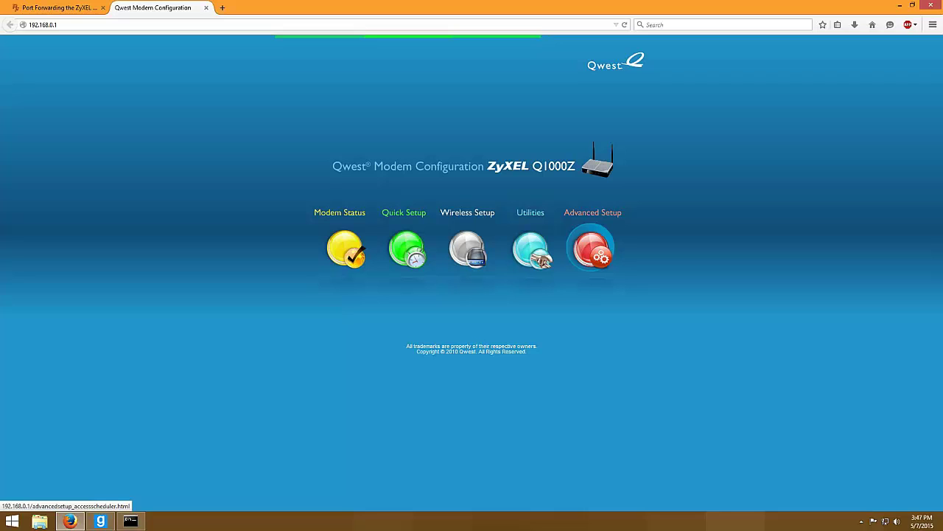
- Go to the router's Advanced Setup and open its Port Forwarding page
left_click(592, 249)
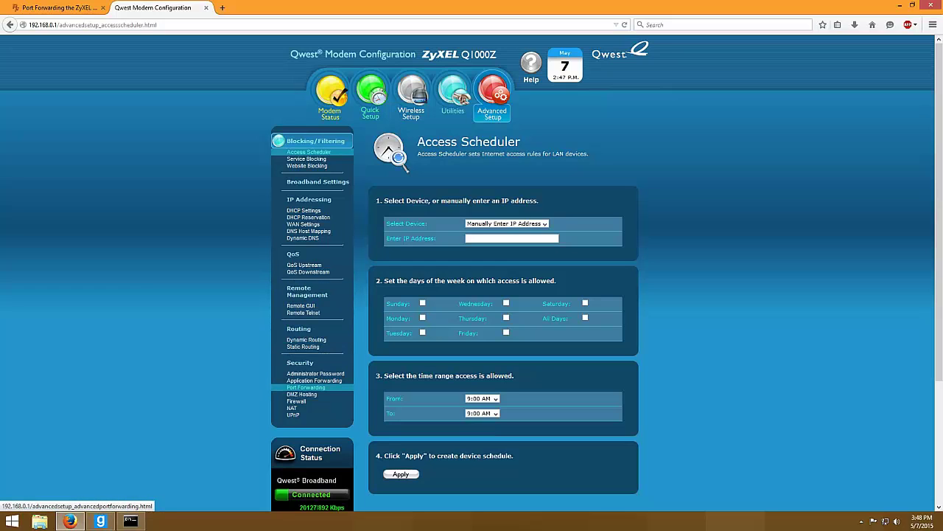
left_click(305, 386)
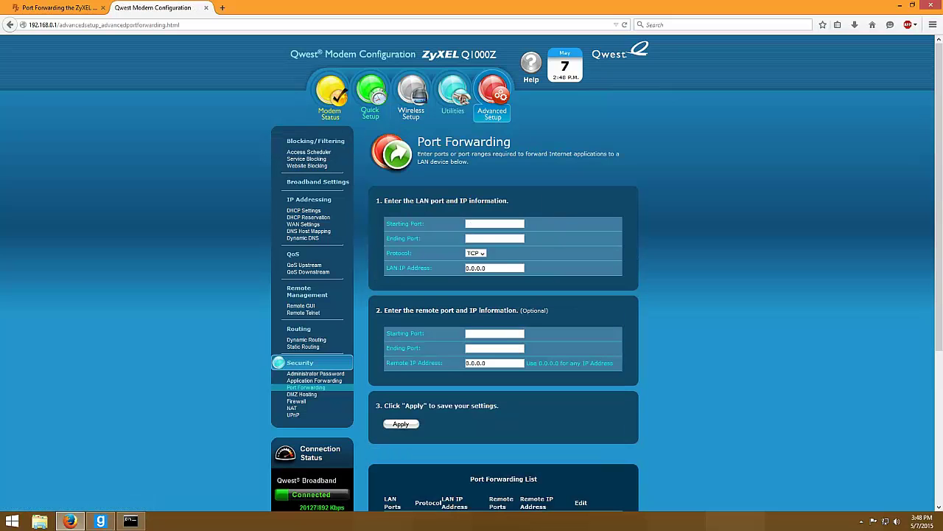
scroll(503, 295, "down", 2)
scroll(503, 295, "up", 2)
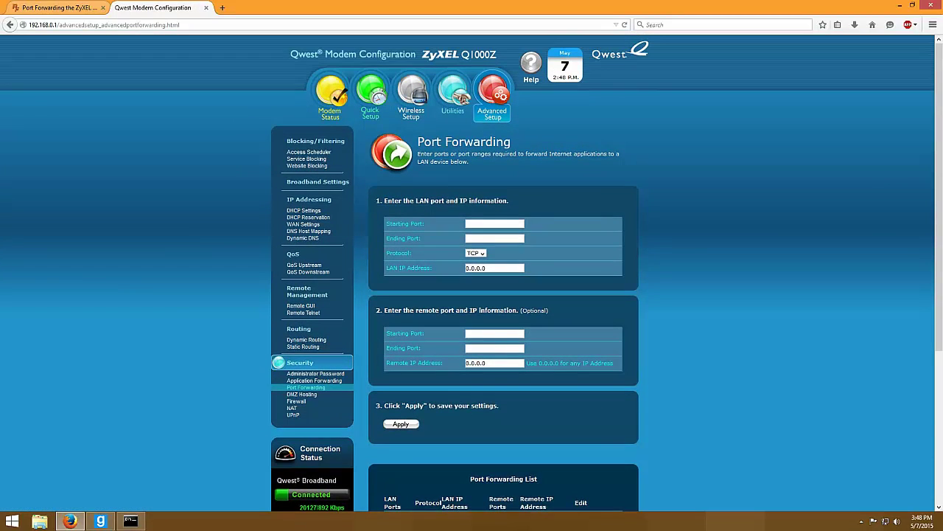
key("ctrl+shift+Tab")
scroll(472, 272, "down", 10)
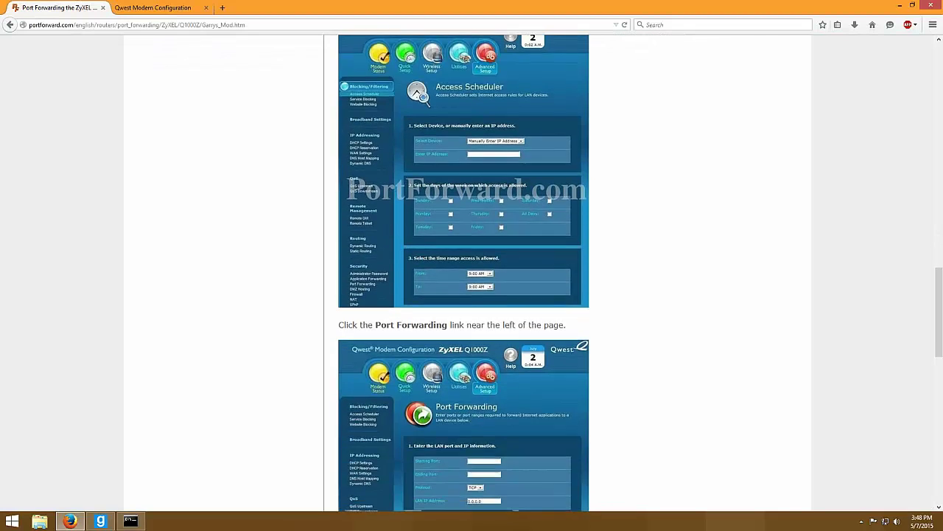
scroll(471, 272, "down", 1)
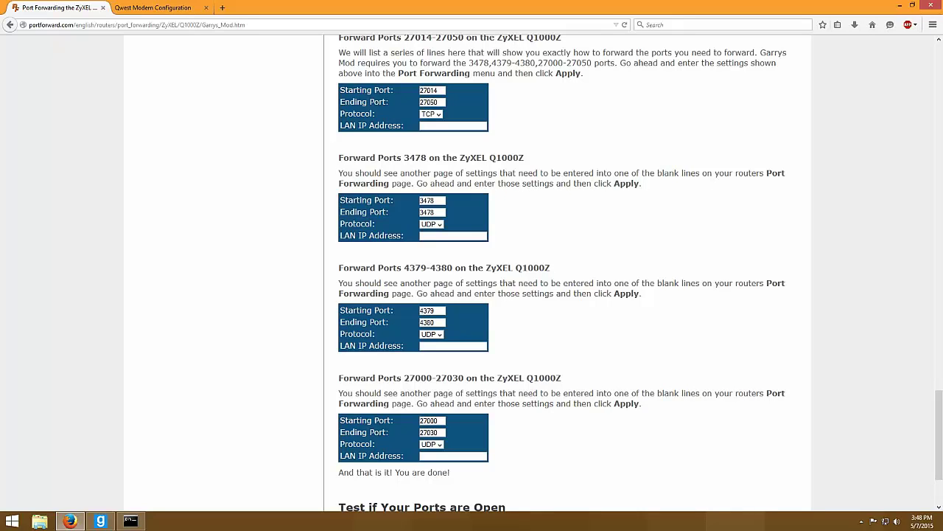
double_click(429, 90)
key("ctrl+Tab")
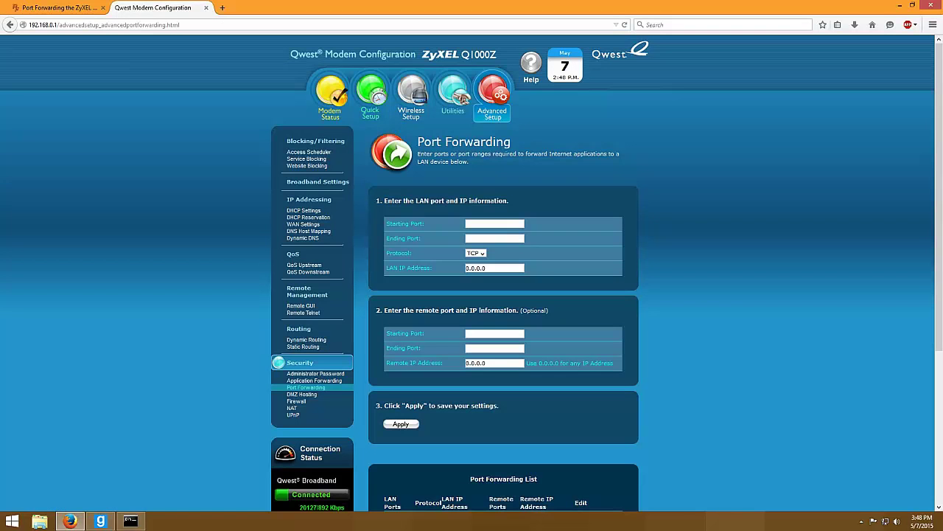
left_click(493, 223)
key("ctrl+Tab")
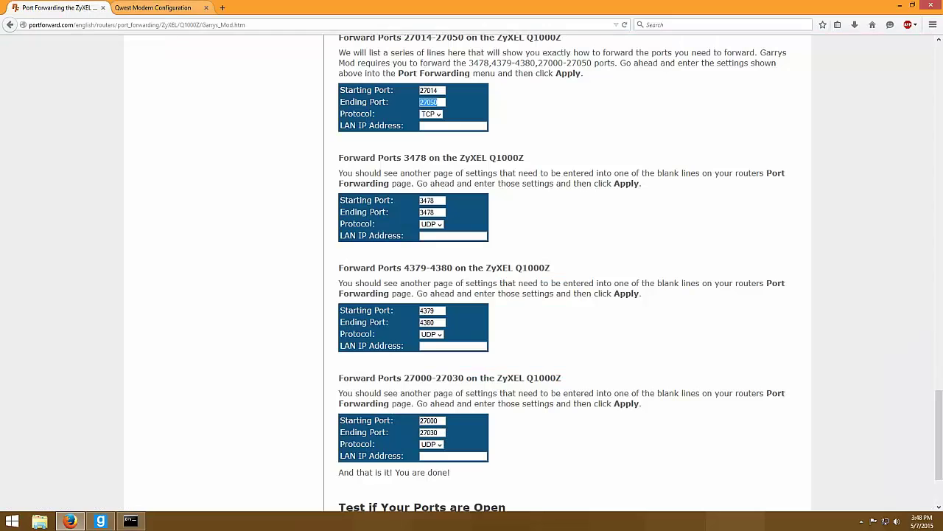
key("ctrl+Tab")
left_click(494, 238)
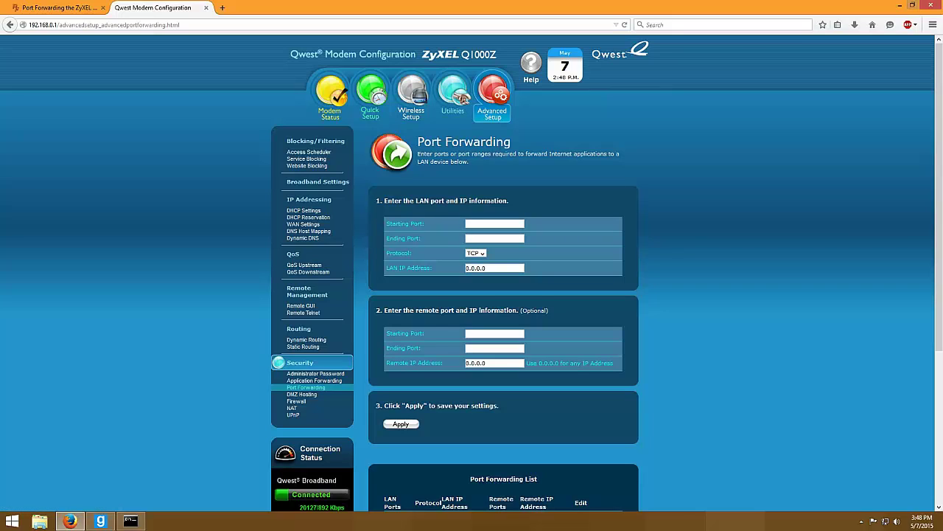
- Check the computer's IPv4 address in the Command Prompt output for the router's LAN IP Address field
left_click(900, 4)
left_click_drag(268, 110, 240, 103)
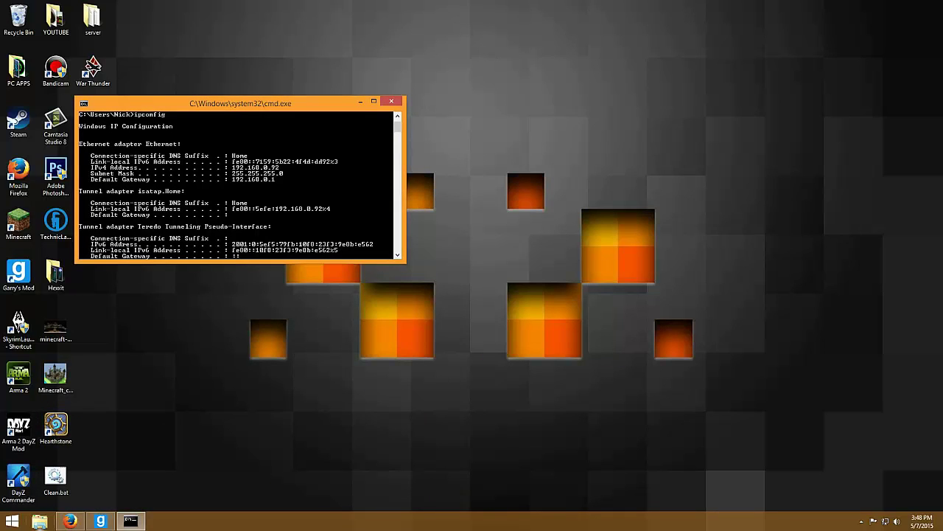
left_click(69, 521)
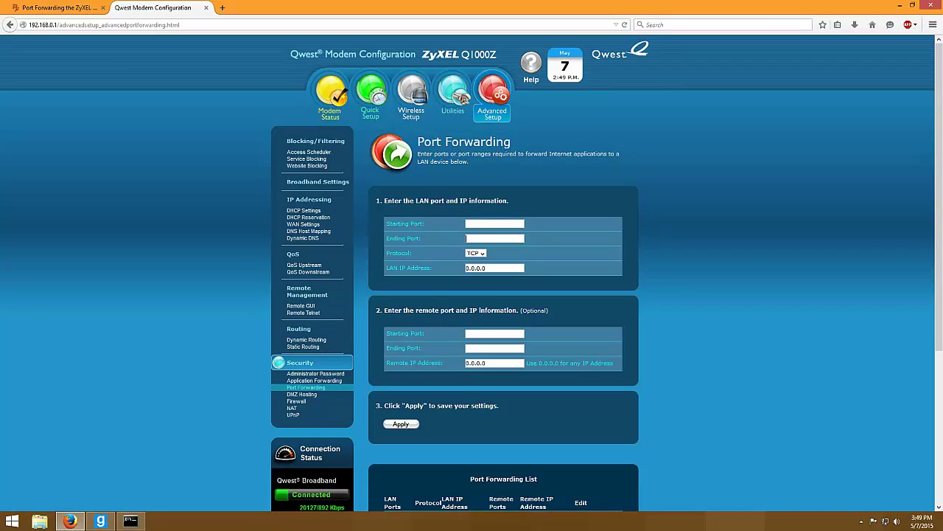
- Examine the router's Port Forwarding List for its existing port ranges, protocols and LAN IP addresses
scroll(472, 294, "down", 5)
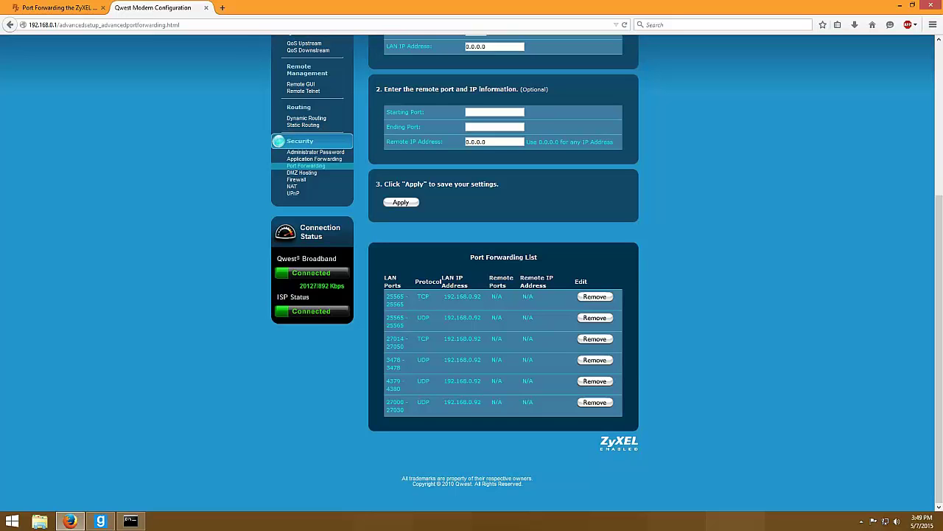
scroll(472, 272, "up", 4)
scroll(472, 273, "down", 4)
scroll(471, 272, "up", 2)
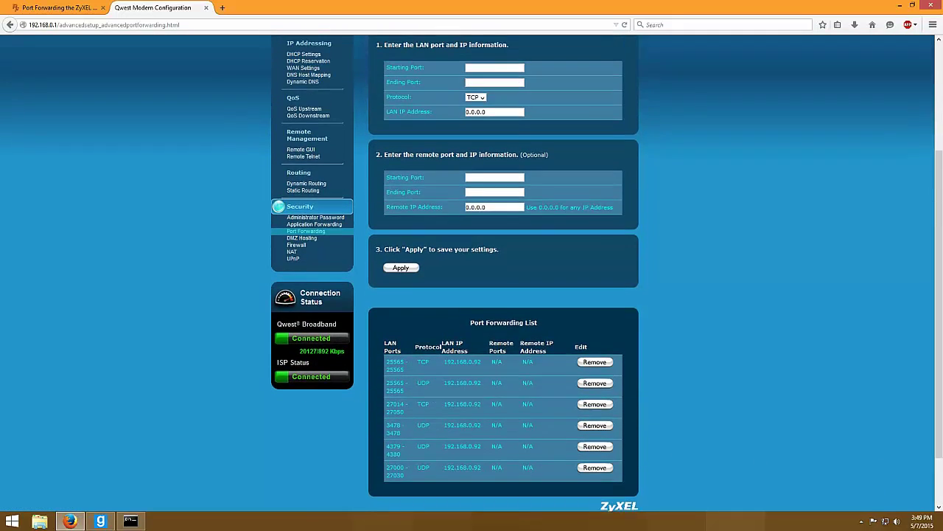
scroll(472, 273, "up", 3)
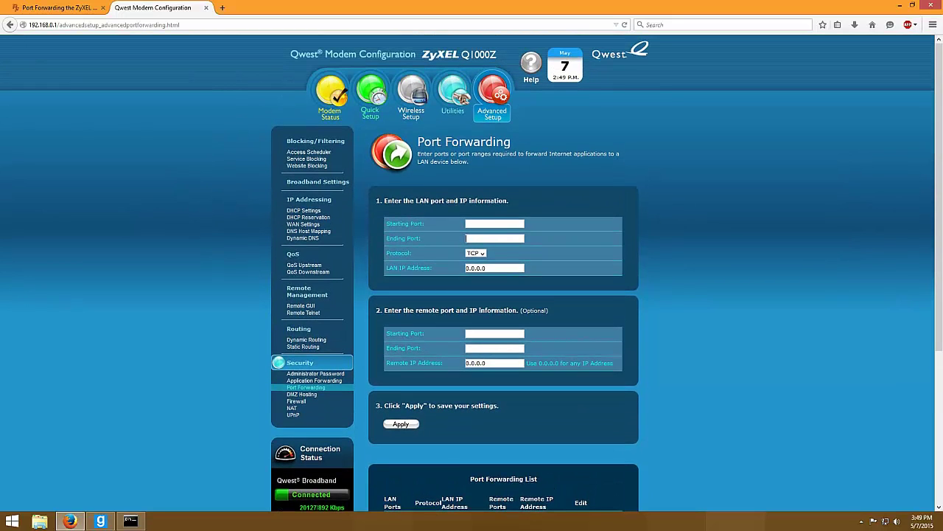
key("ctrl+Tab")
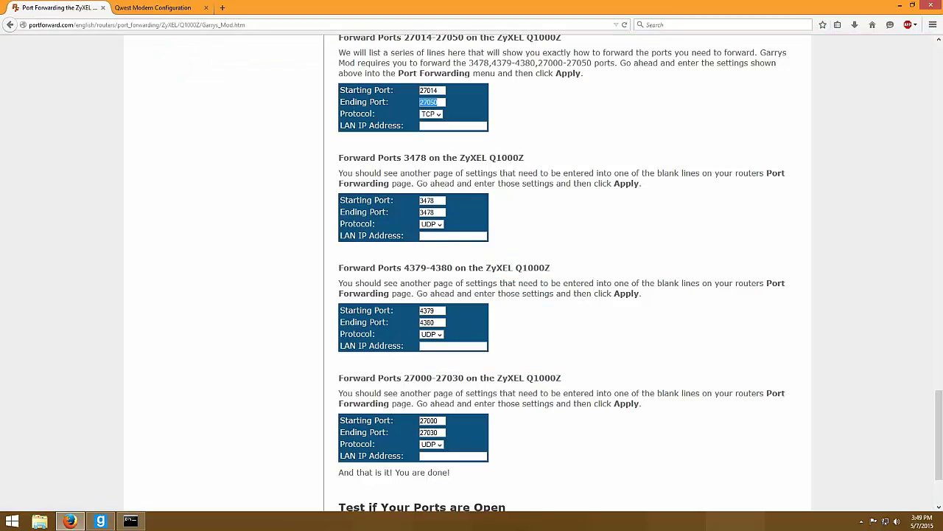
left_click(438, 102)
left_click(153, 7)
left_click(476, 253)
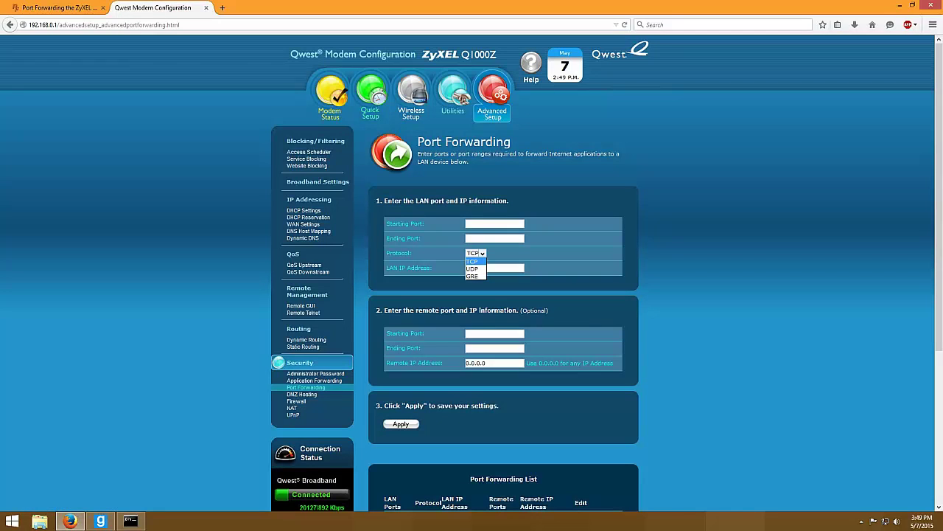
left_click(472, 268)
left_click(475, 253)
left_click(472, 268)
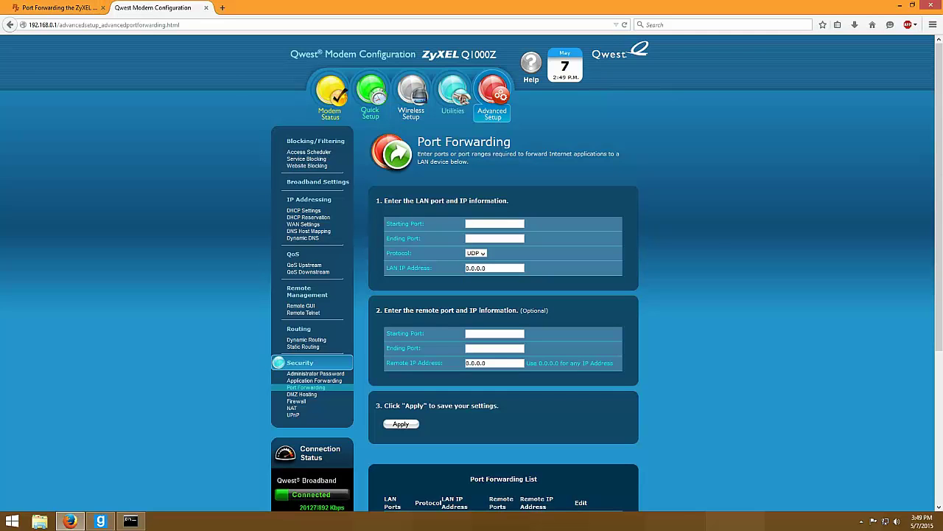
- Review the guide's remaining UDP port entries against the router's Port Forwarding List
left_click(59, 7)
scroll(567, 273, "down", 3)
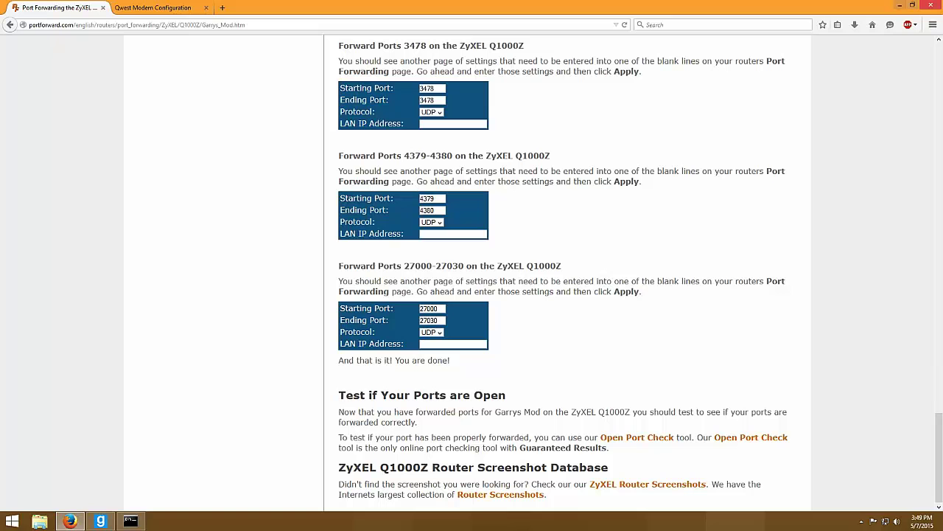
left_click(153, 7)
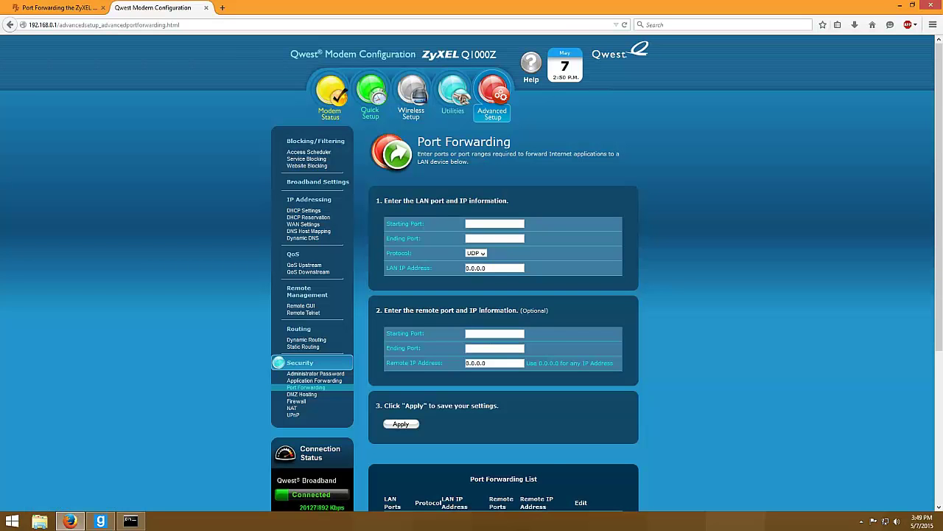
scroll(471, 295, "down", 3)
scroll(471, 295, "up", 3)
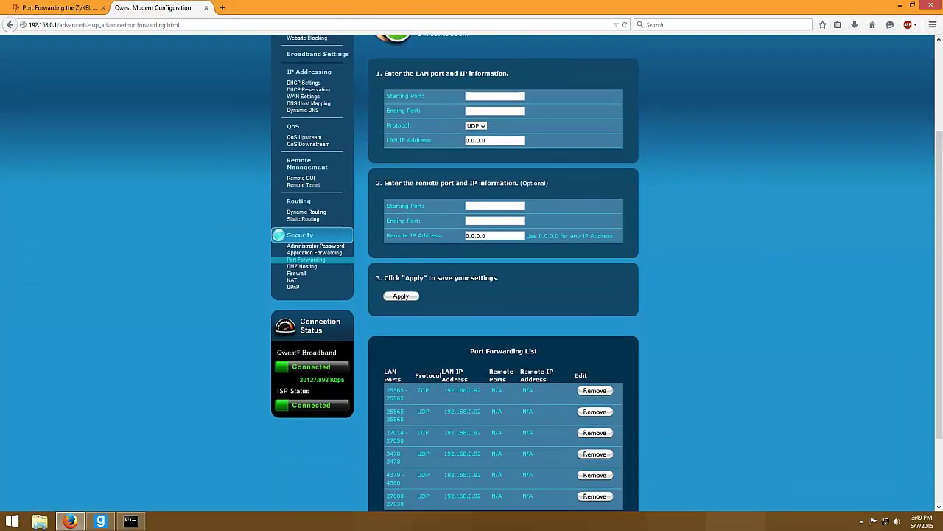
- Close the browser with both tabs and the Command Prompt window
key("alt+F4")
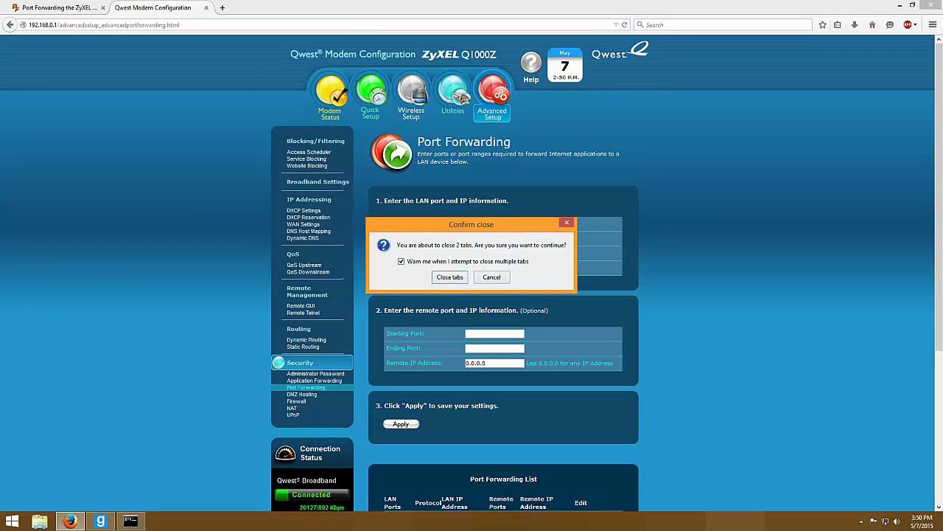
key("Return")
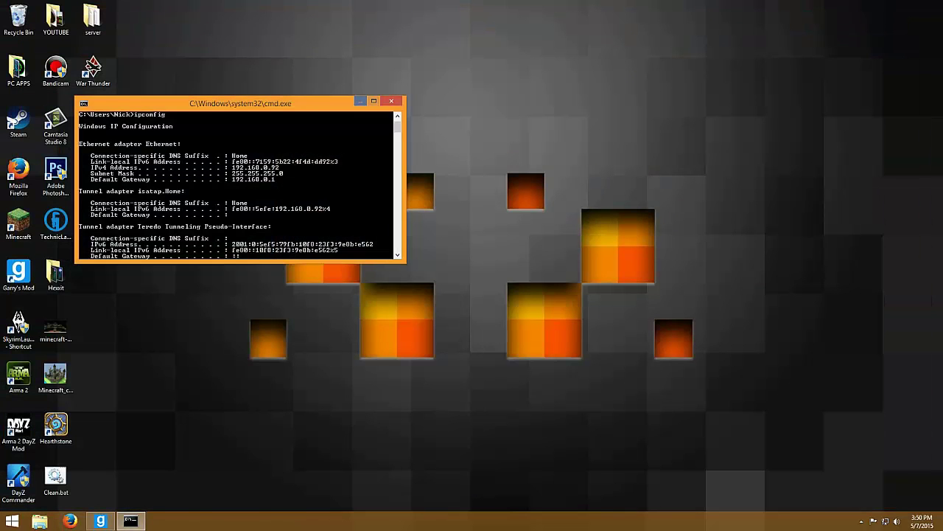
left_click(392, 102)
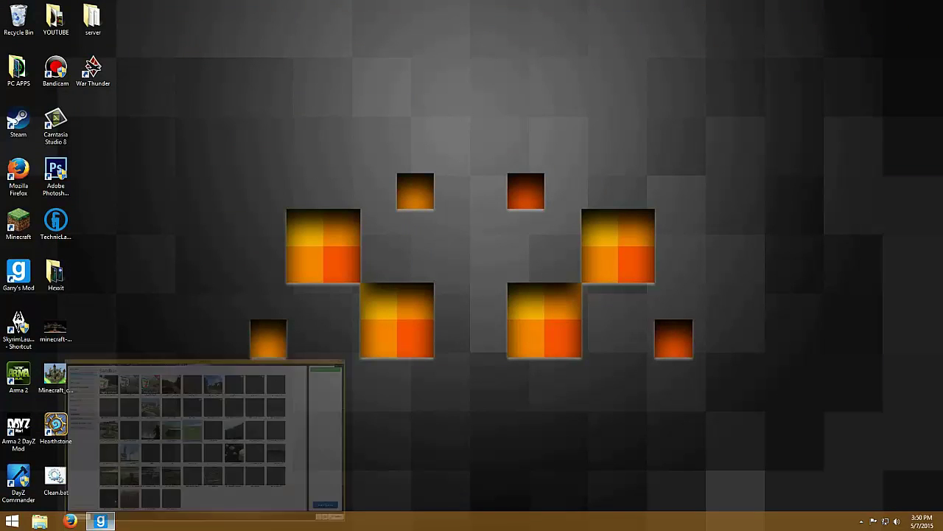
- Switch to Garry's Mod, return to its main menu and open the new game setup
left_click(100, 521)
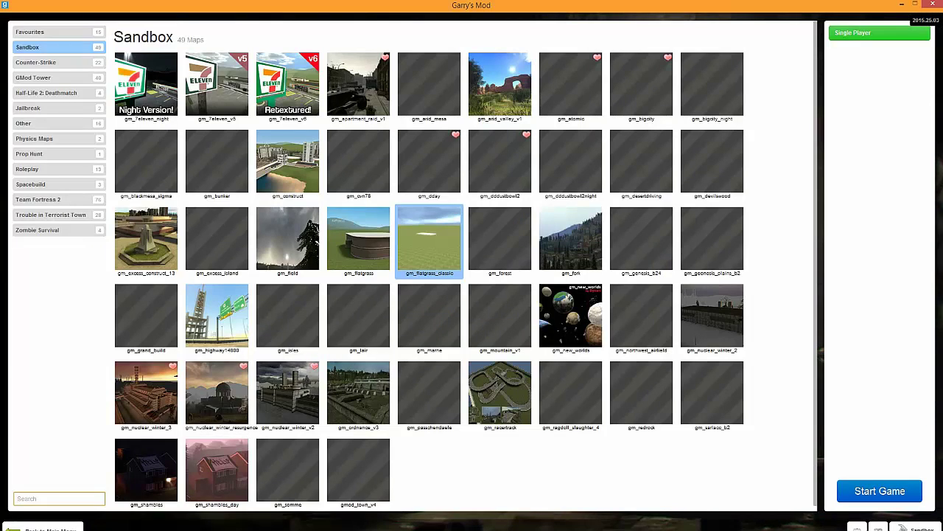
left_click(52, 529)
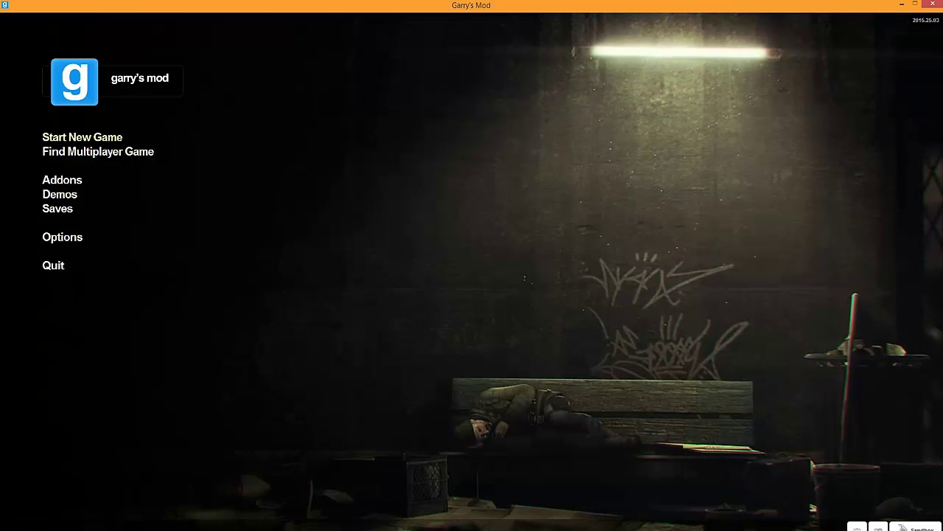
left_click(82, 137)
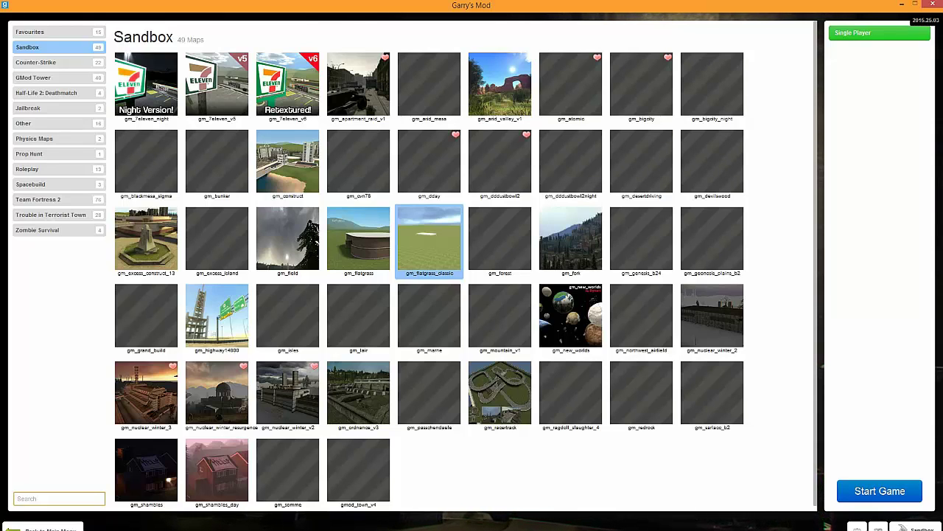
- Set the new game to 4 players and name the server SMEGEL, leaving Local Server unchecked
left_click(879, 33)
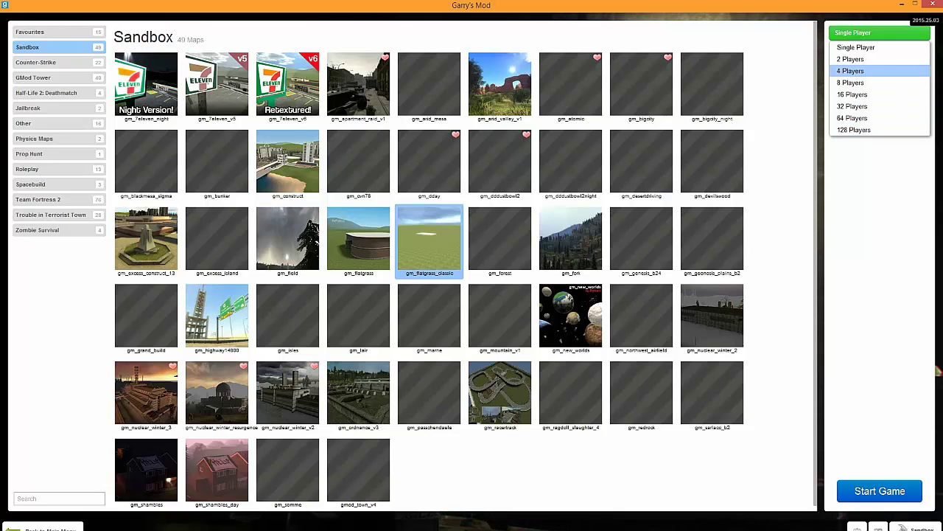
key("Return")
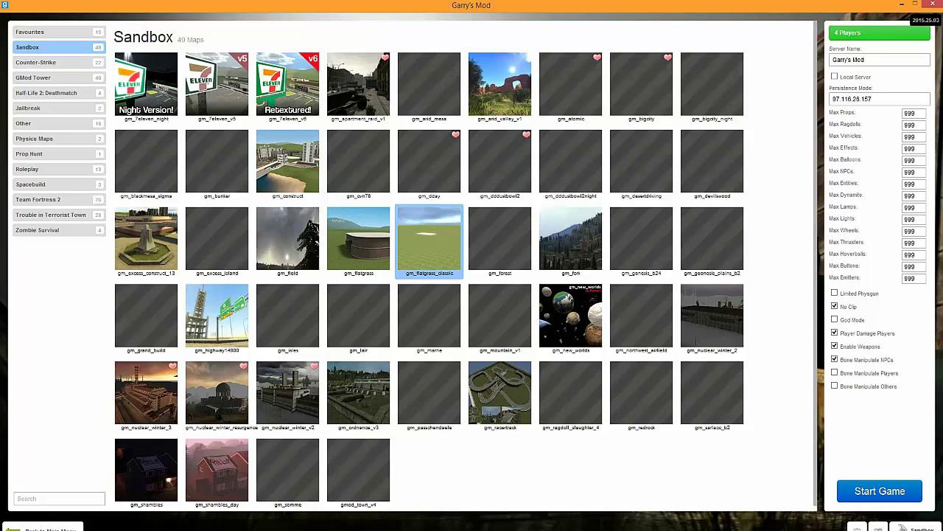
left_click_drag(867, 60, 832, 59)
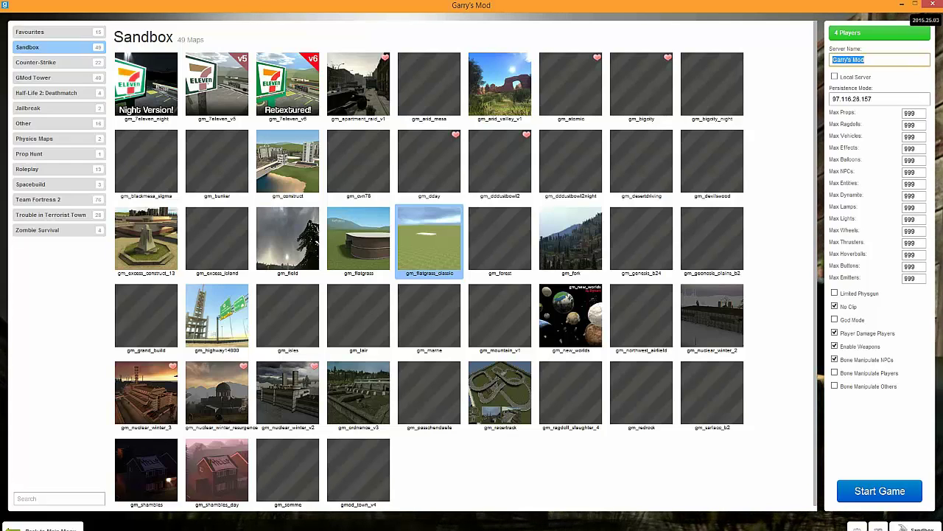
type("SMEGEL")
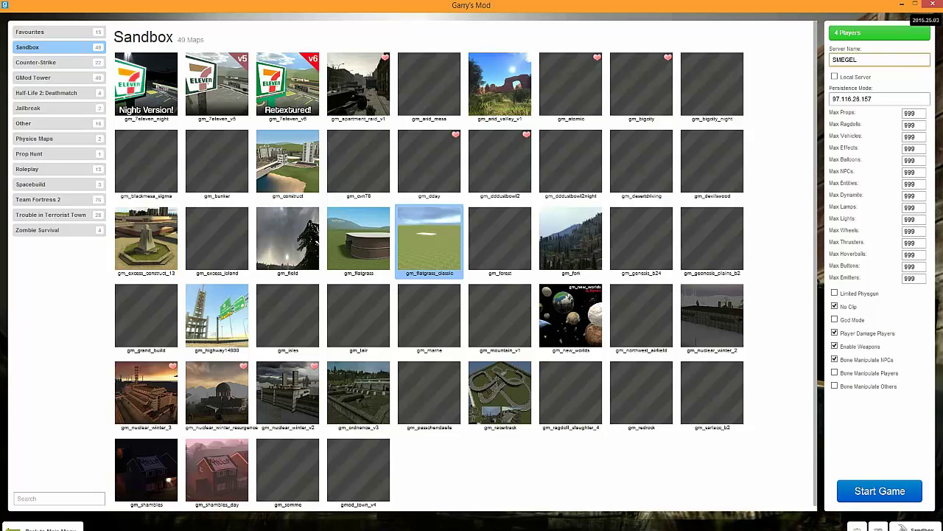
left_click(834, 76)
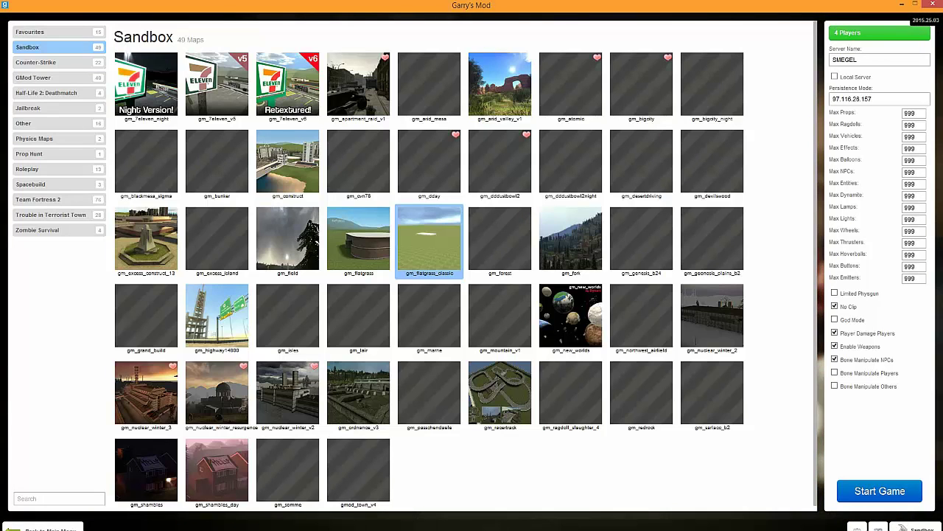
- Switch to Firefox and search Google for "my ip address" to look up the public IP address
left_click(902, 5)
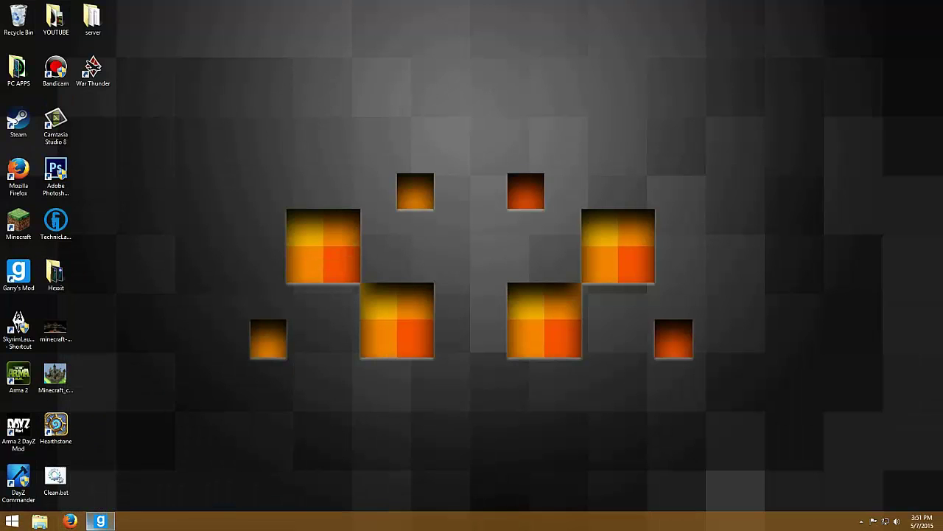
left_click(70, 521)
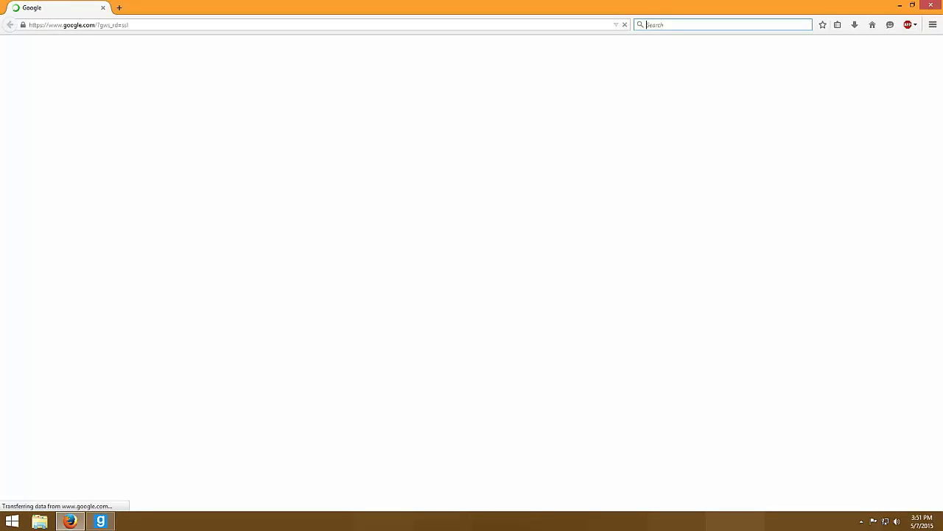
type("my ")
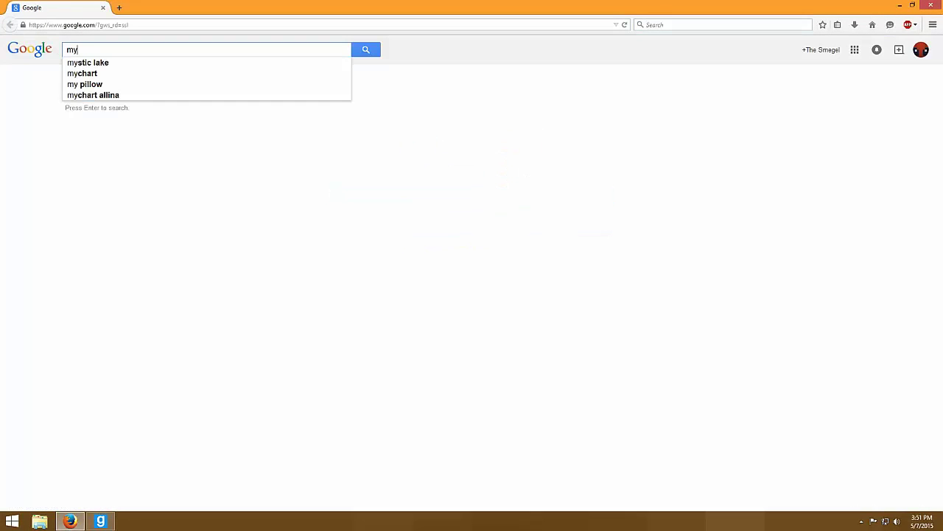
type("ip")
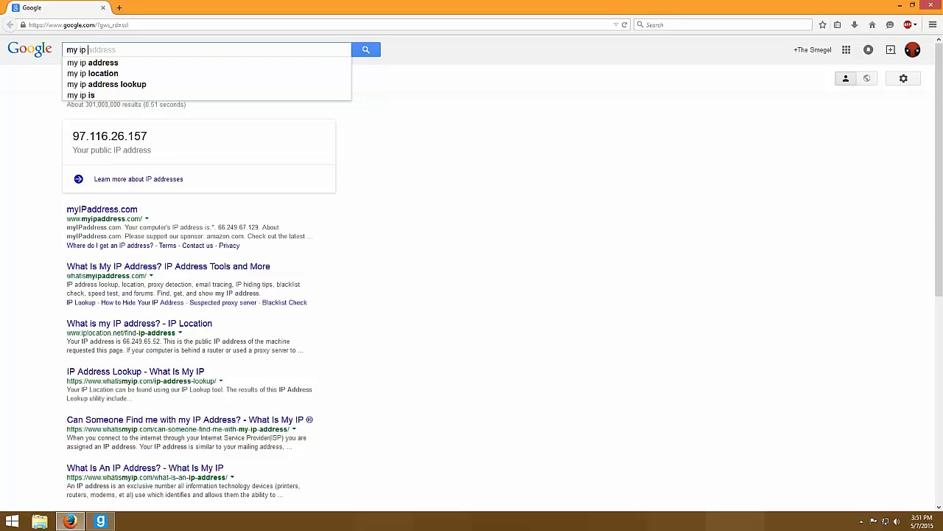
key("Down")
key("Return")
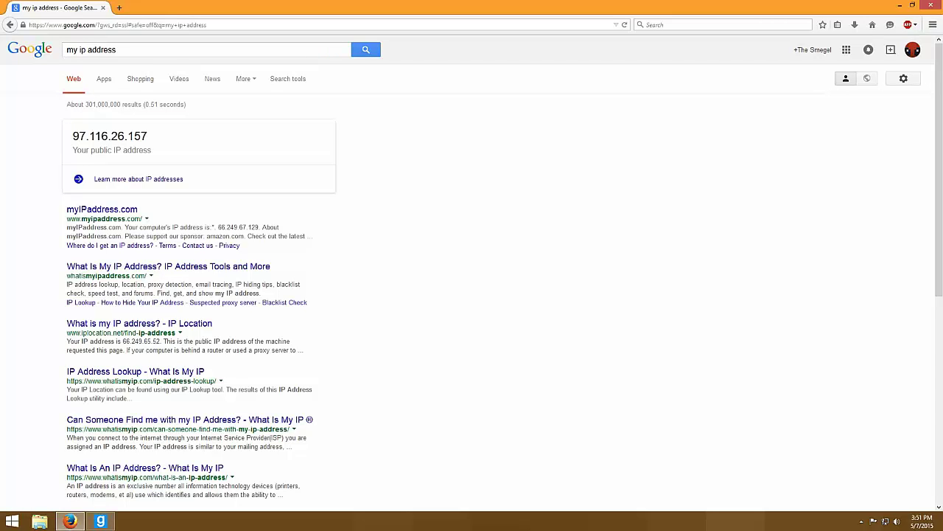
left_click(900, 6)
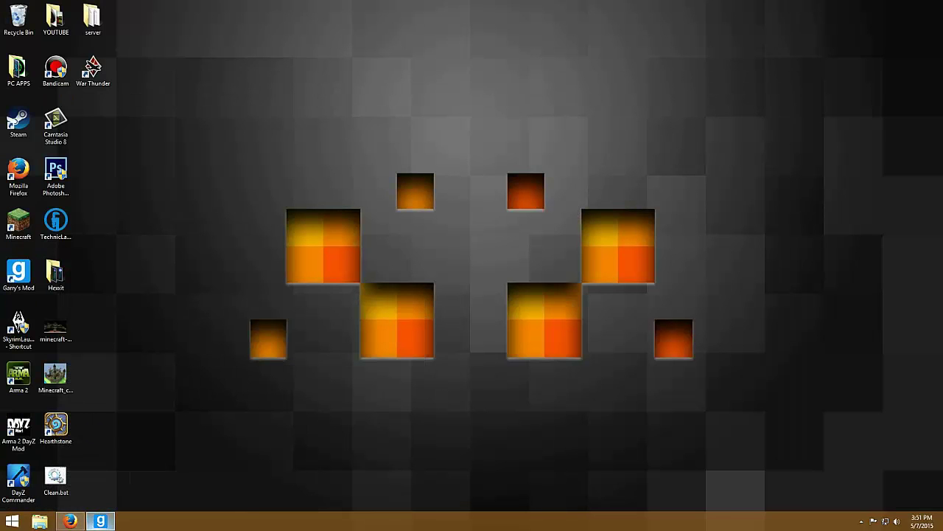
- Return to Garry's Mod and start the game on the gm_flatgrass_classic map
left_click(101, 521)
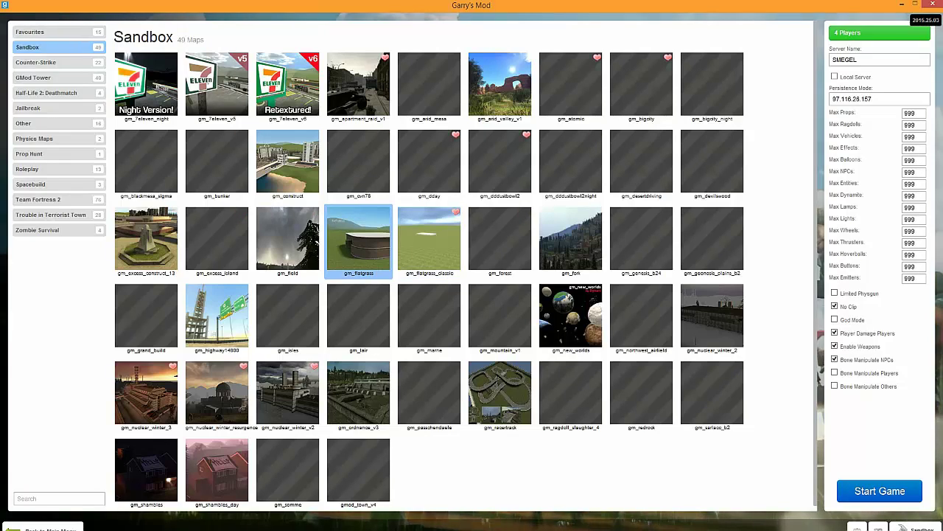
left_click(571, 84)
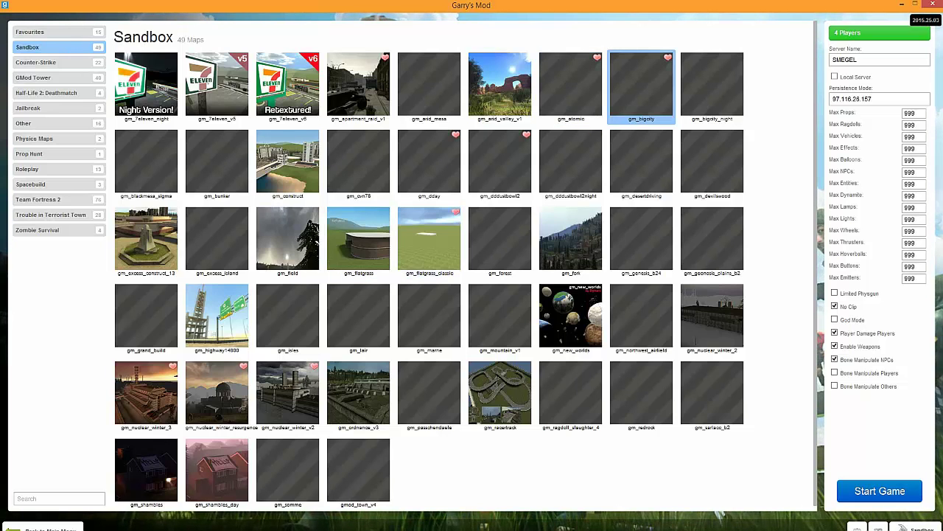
left_click(429, 237)
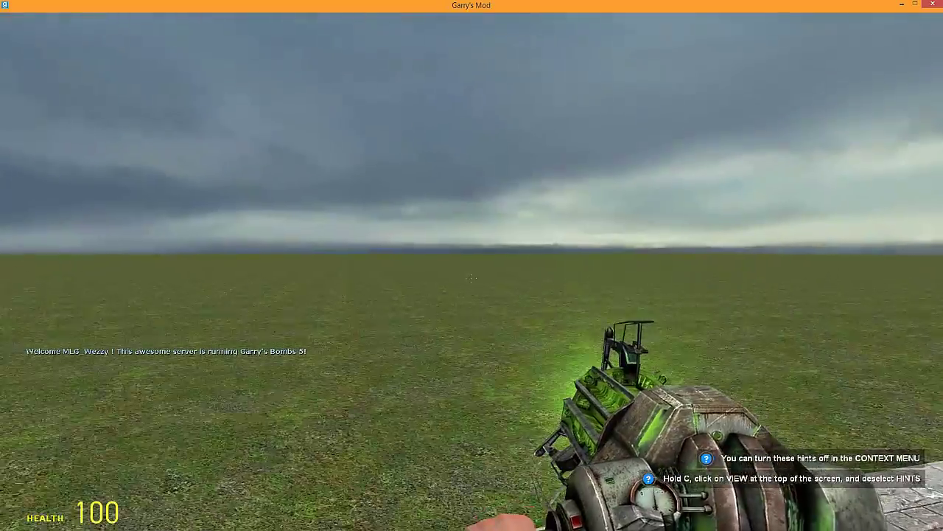
- Spawn the scoped Mauser K98 from the Heavy-D's SWEPs weapons and aim with it
key("q")
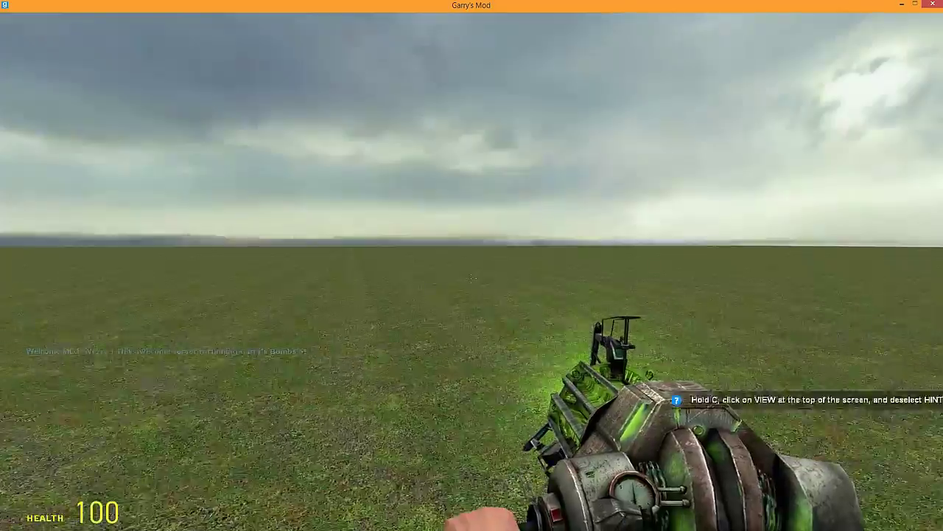
key("q")
left_click(107, 48)
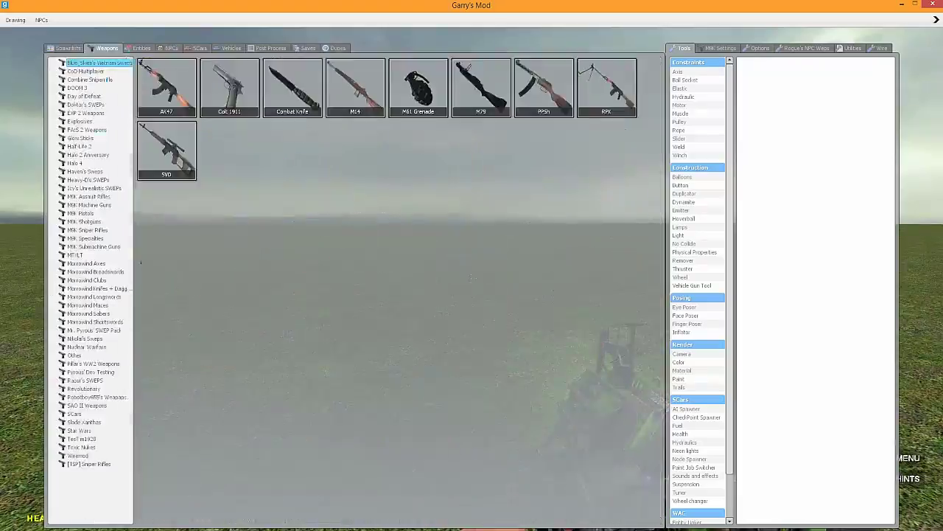
left_click(75, 163)
left_click(86, 180)
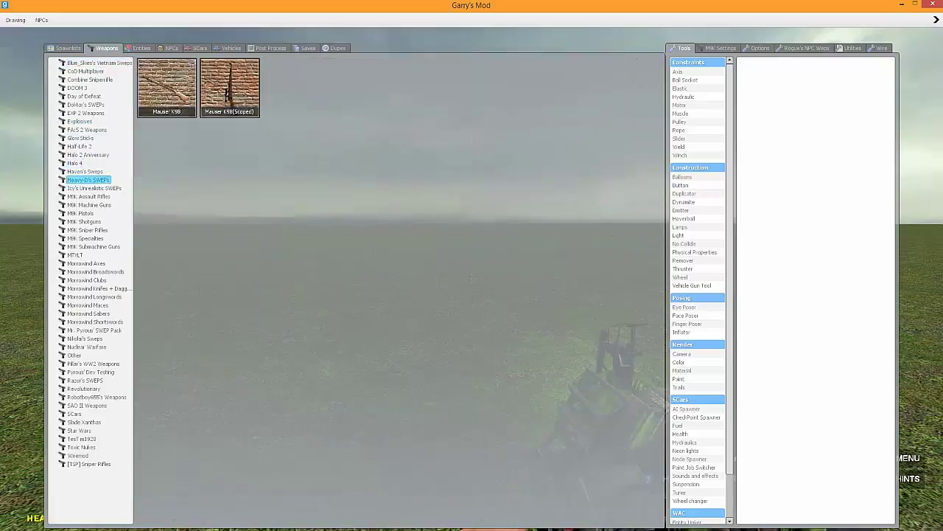
left_click(227, 86)
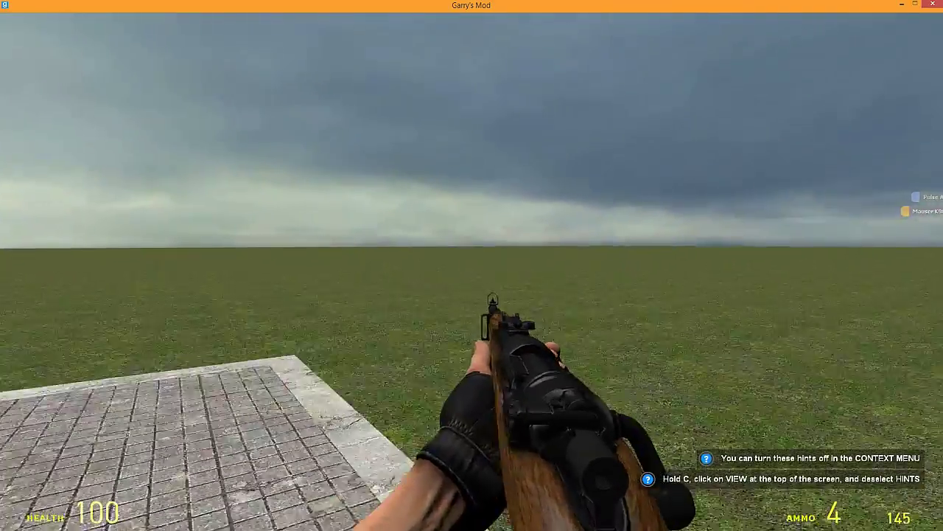
right_click(472, 265)
right_click(472, 265)
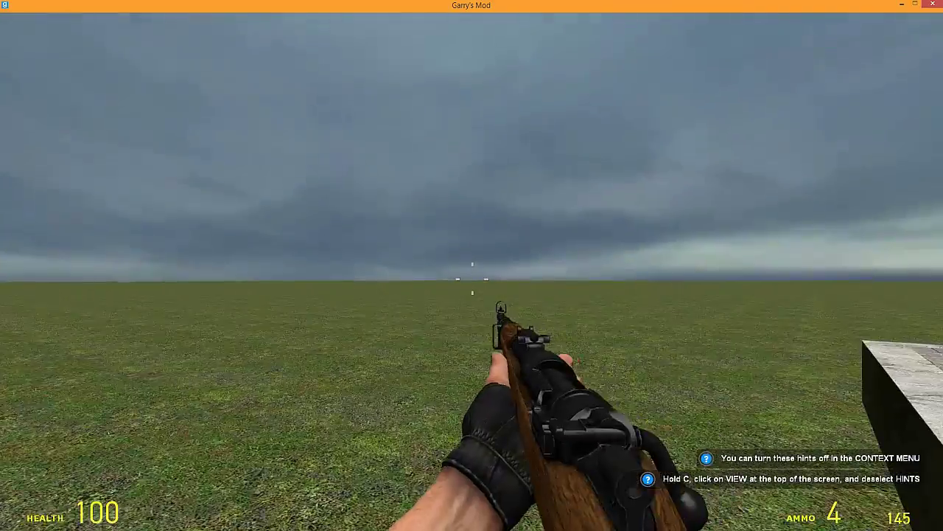
- Disconnect from the game and write the sample command "connect ipadress:27015" in the console without submitting it
key("Escape")
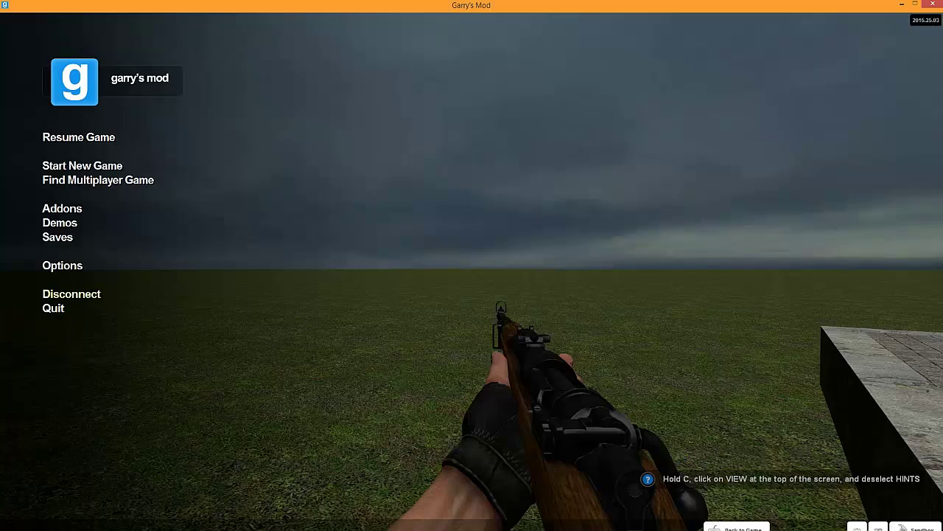
left_click(72, 294)
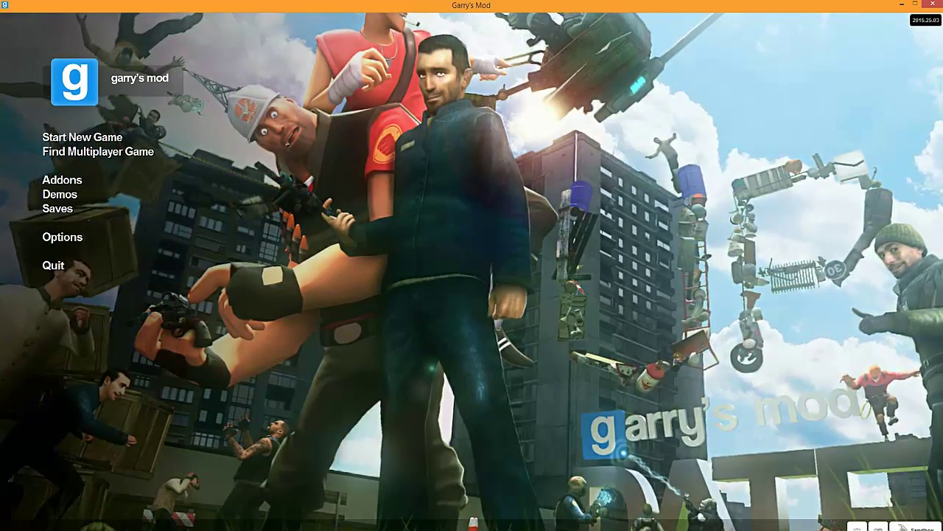
key("grave")
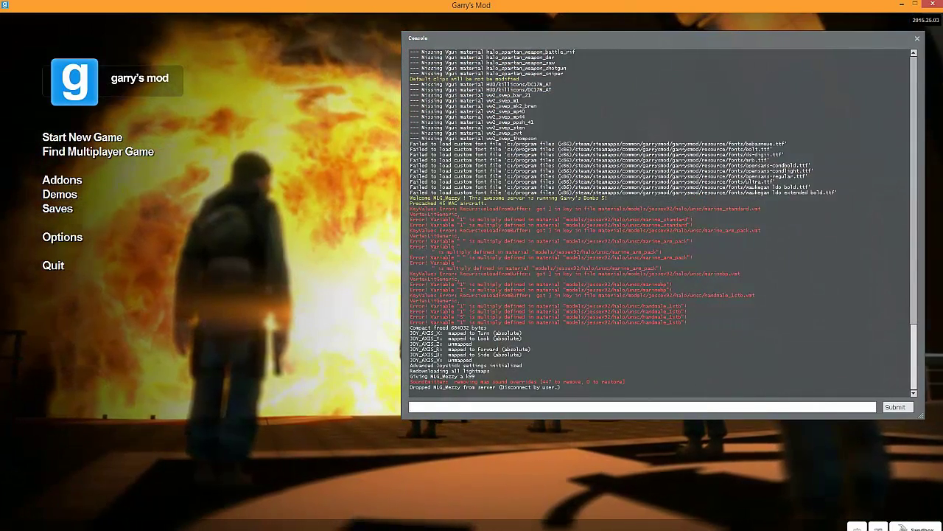
type("connect")
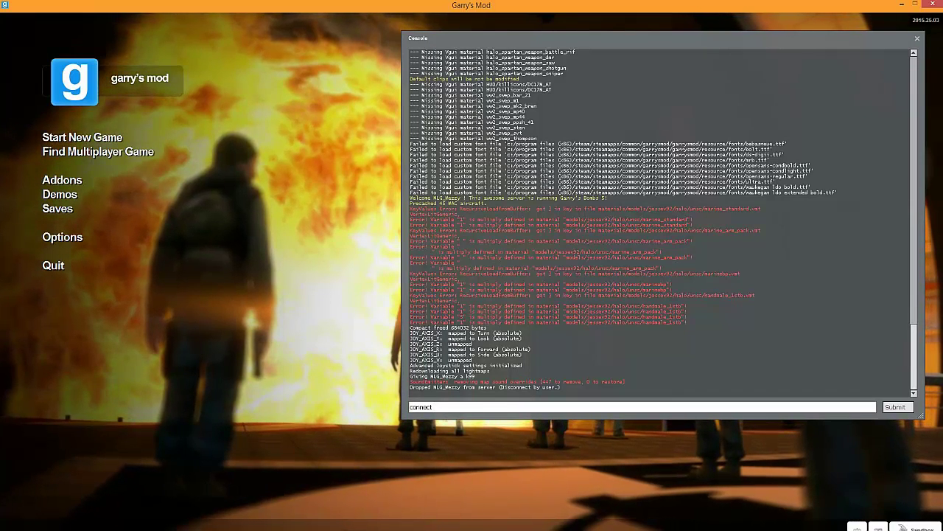
type("ipadress")
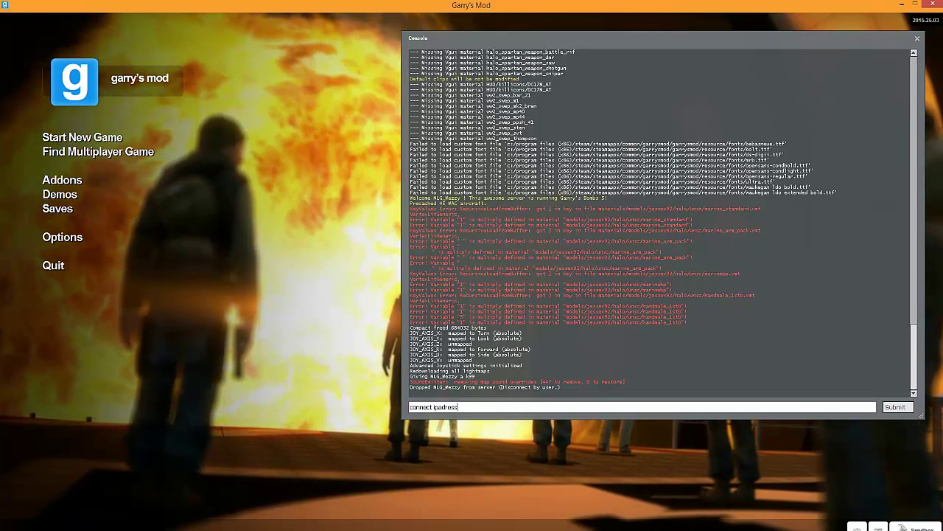
type(":")
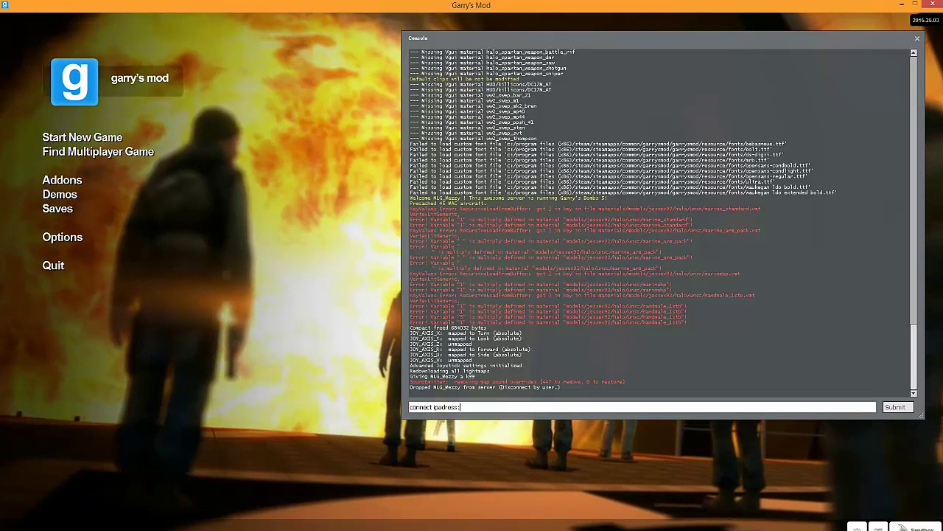
type("270")
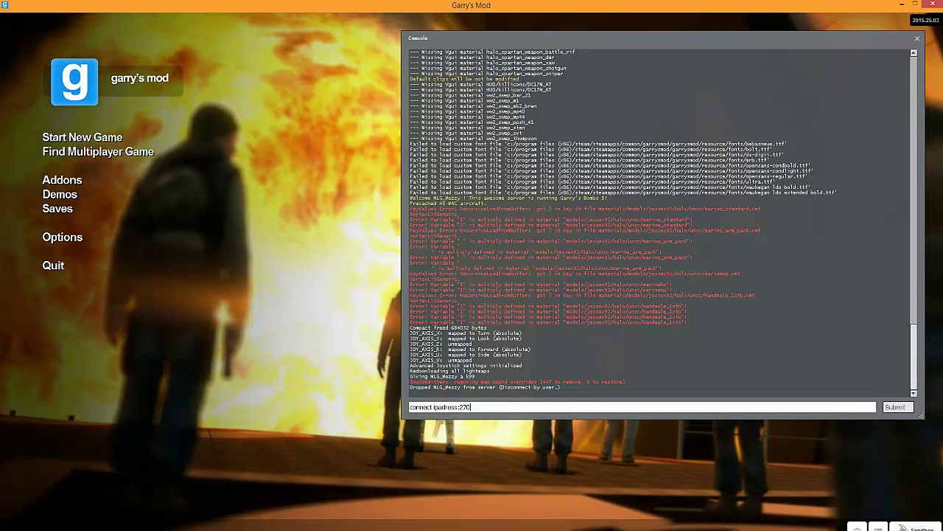
type("1")
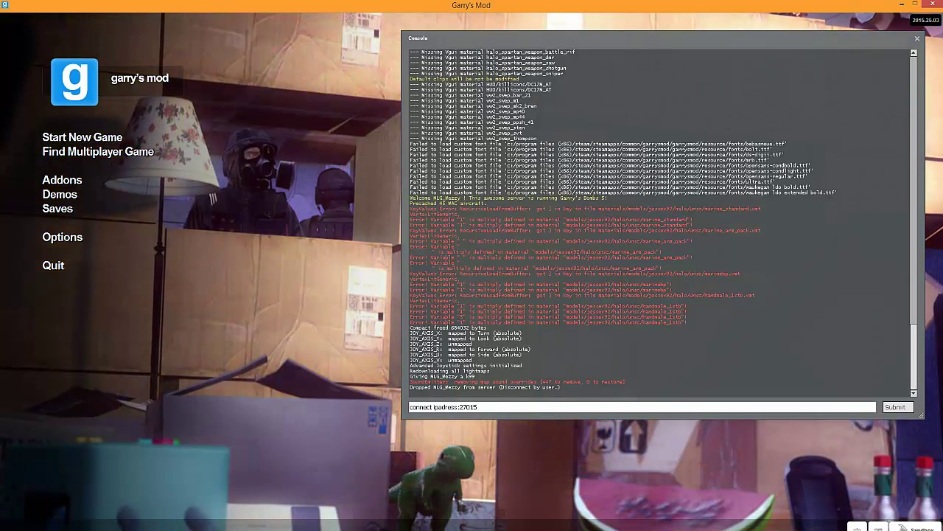
type("5")
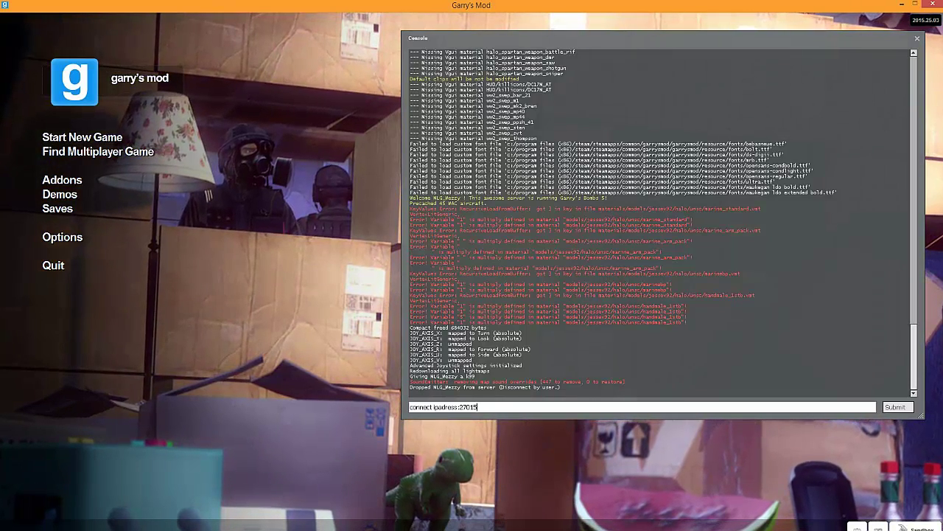
key("grave")
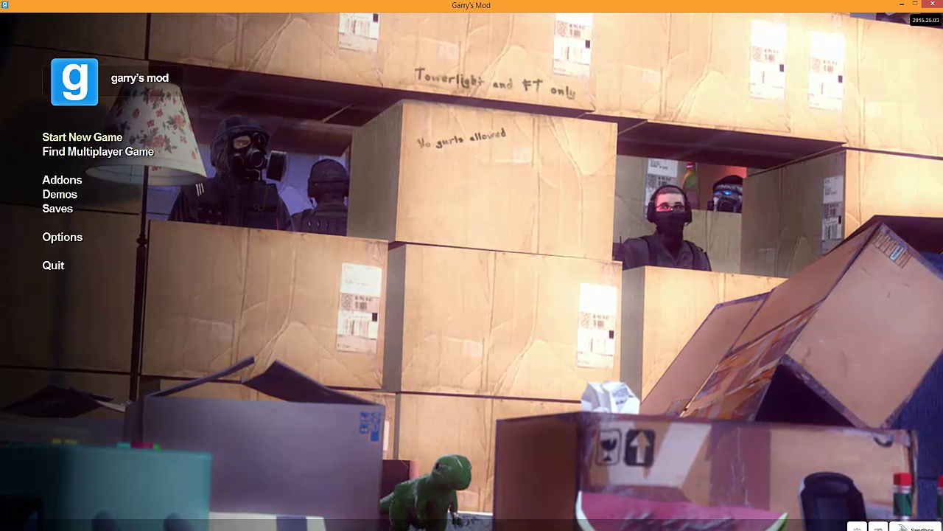
- Start a new game on the flatgrass map and move around the paved platform
left_click(82, 138)
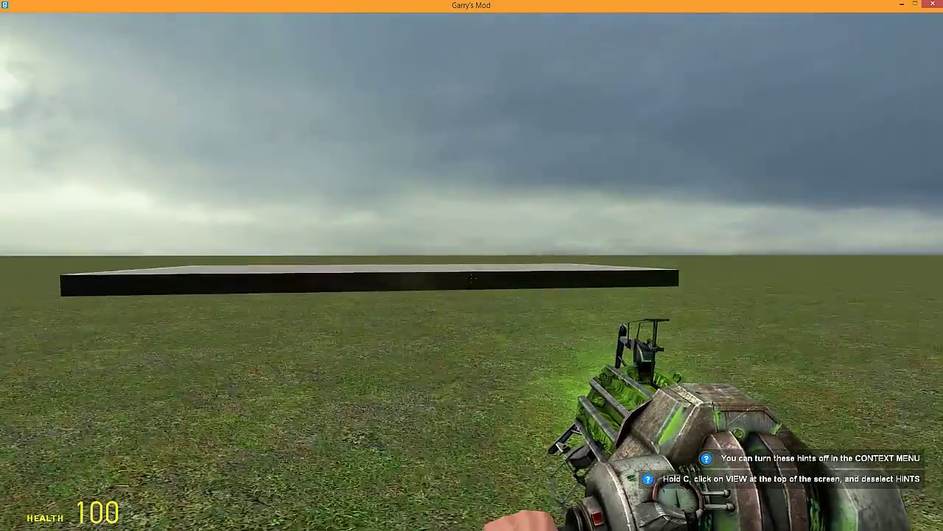
key("q")
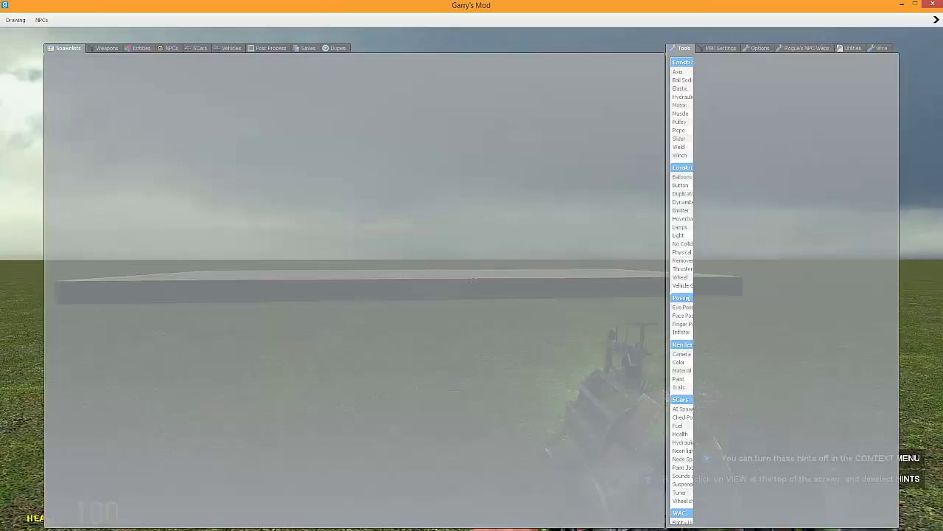
left_click(103, 48)
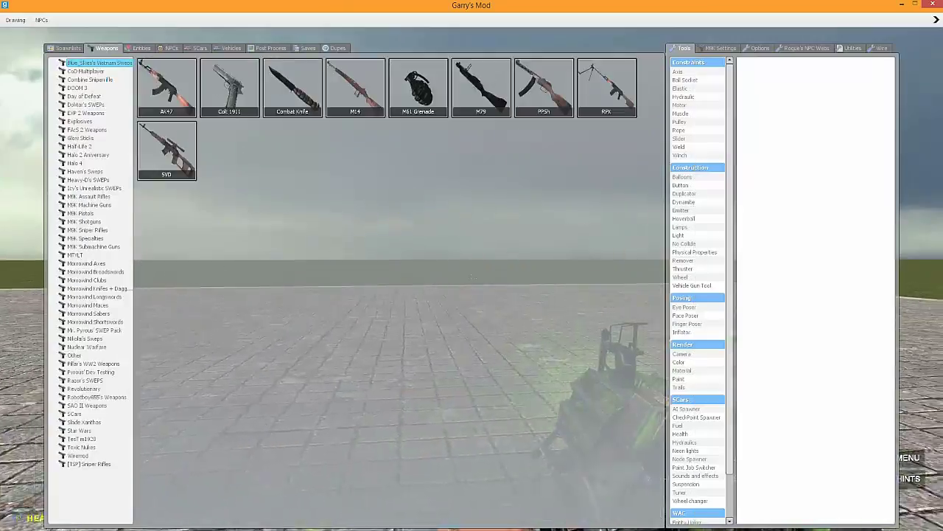
key("q")
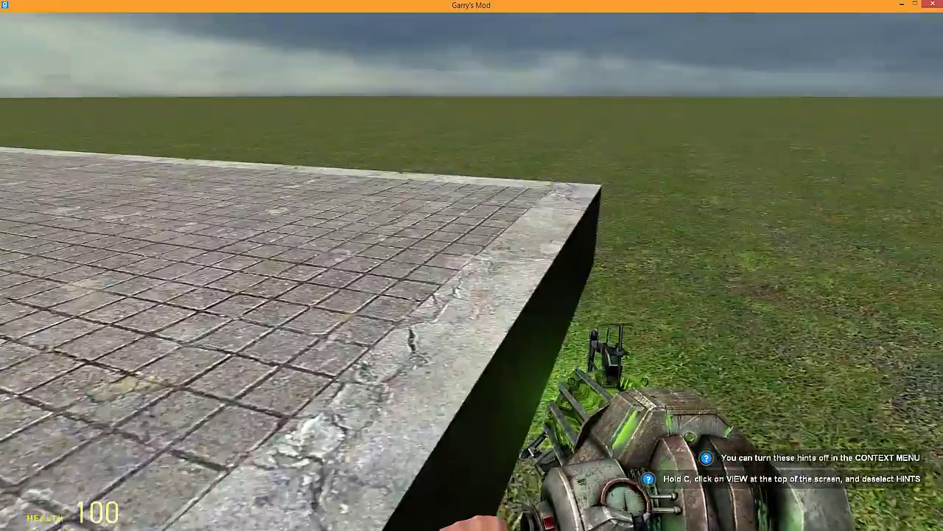
key("w")
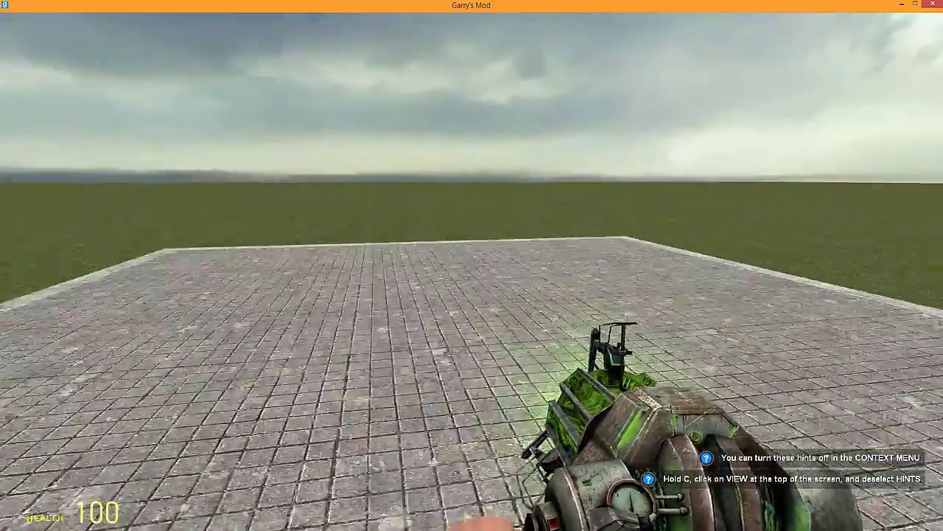
- Spawn the 73 Winchester Carbine from the M9K Assault Rifles weapons and aim with it
key("q")
left_click(86, 71)
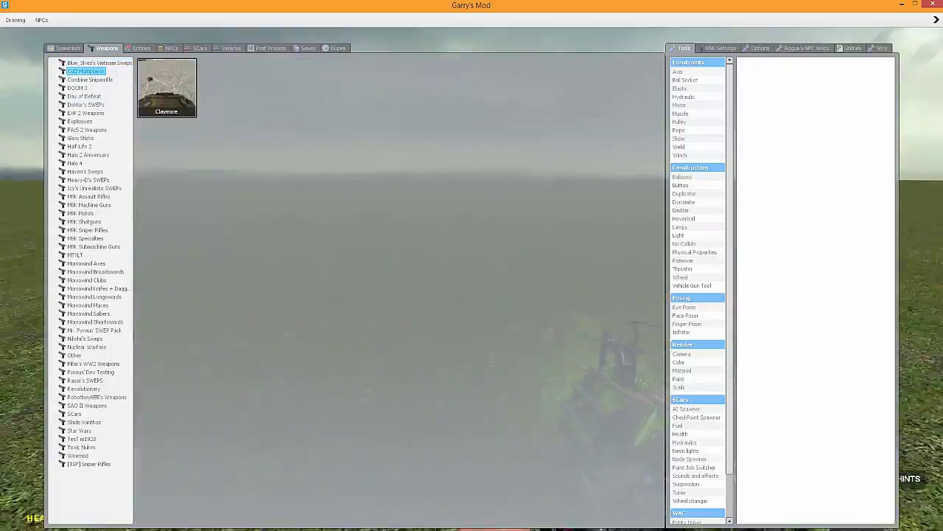
left_click(88, 155)
left_click(88, 196)
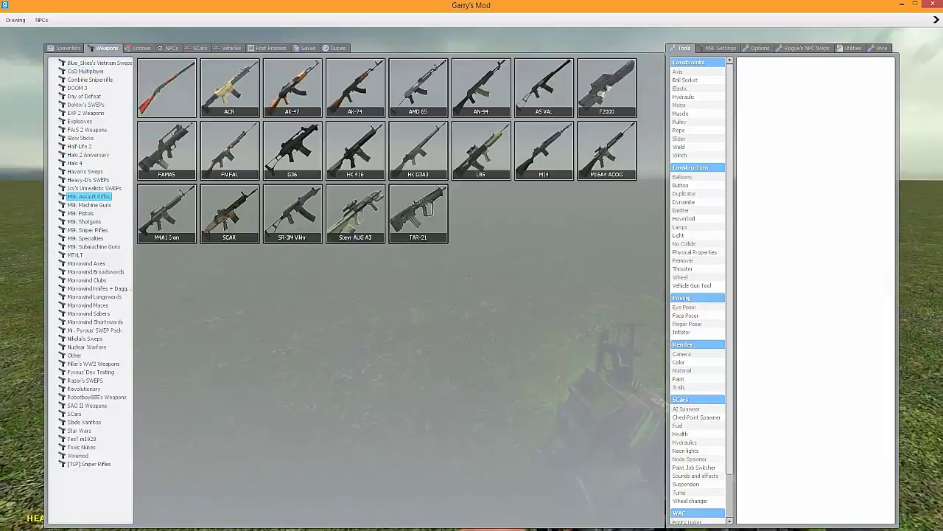
left_click(167, 87)
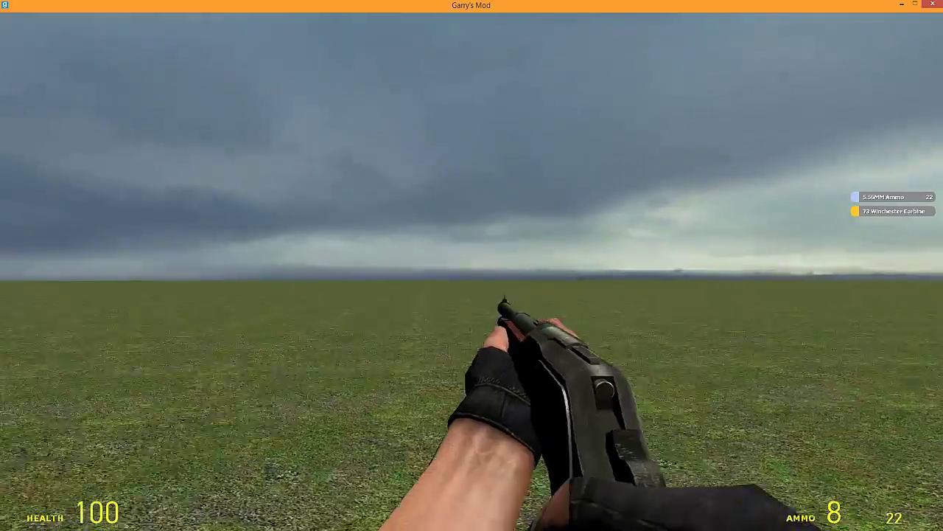
right_click(471, 265)
- Check the server name and connected players on the scoreboard
key("Tab")
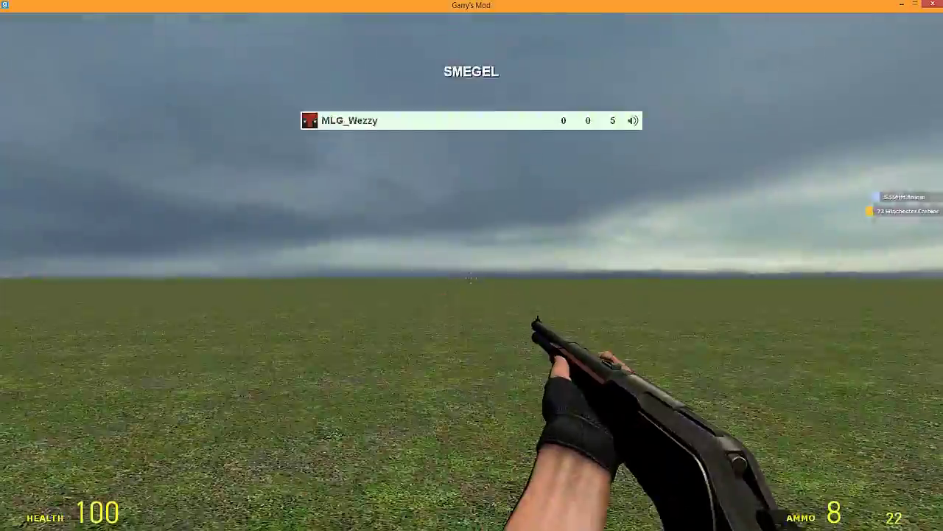
key("Tab")
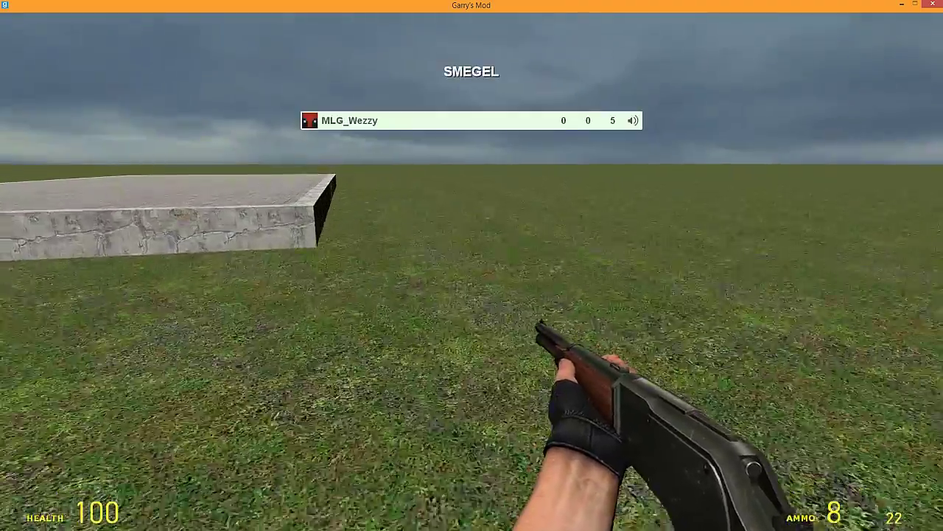
key("Tab")
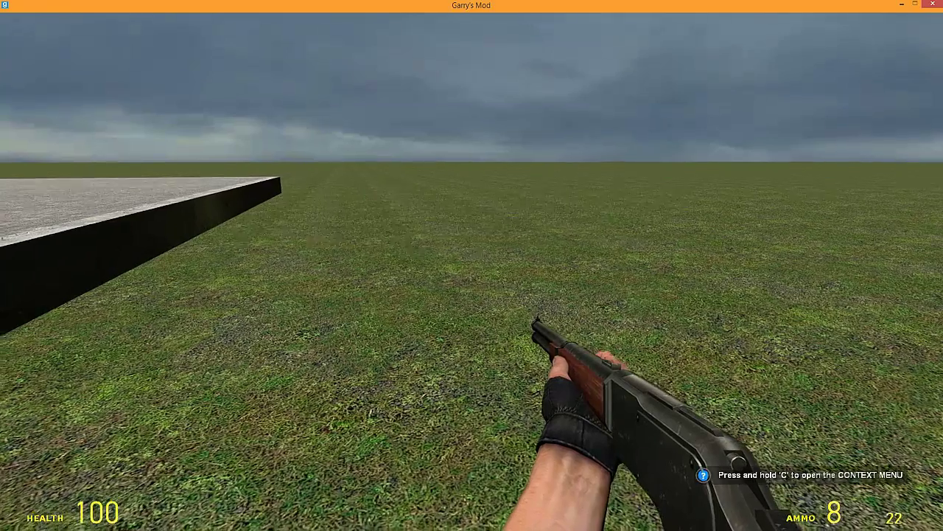
- Browse the Local Network servers in the multiplayer server list and choose the Sandbox gamemode
key("Escape")
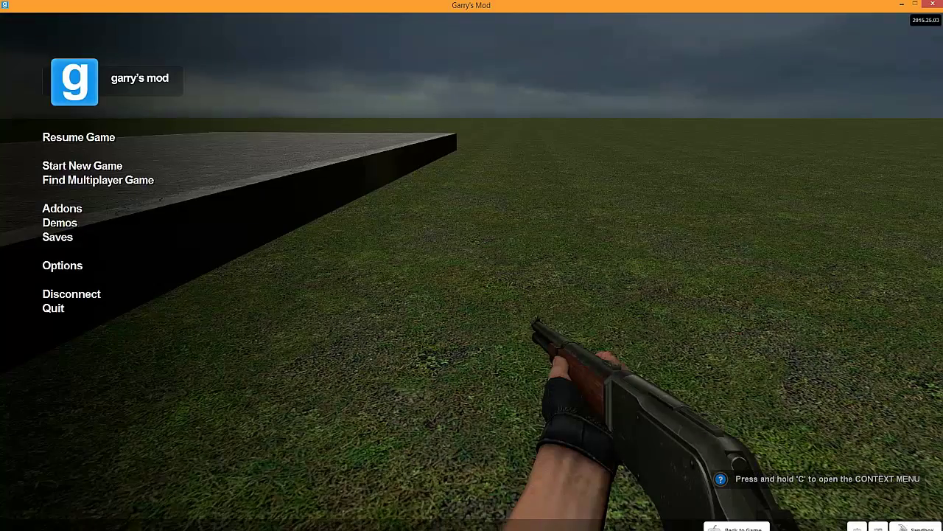
left_click(98, 180)
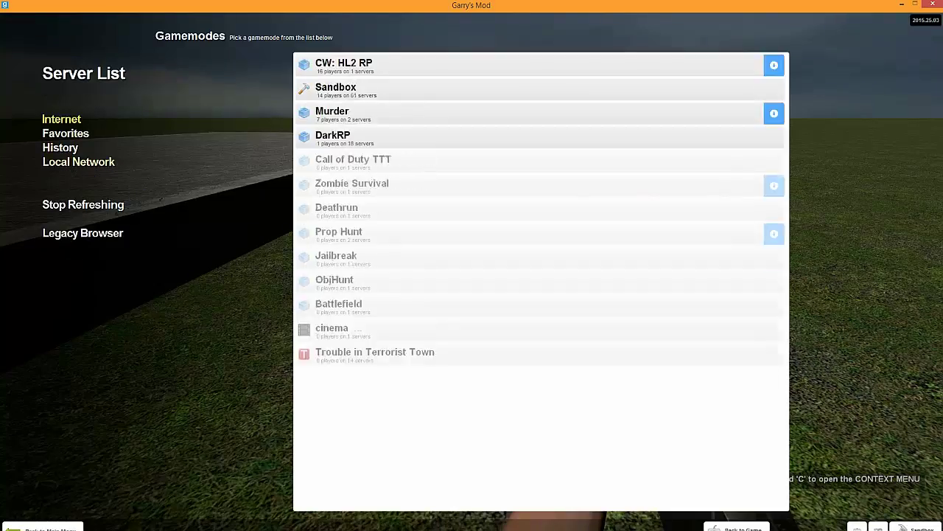
left_click(78, 161)
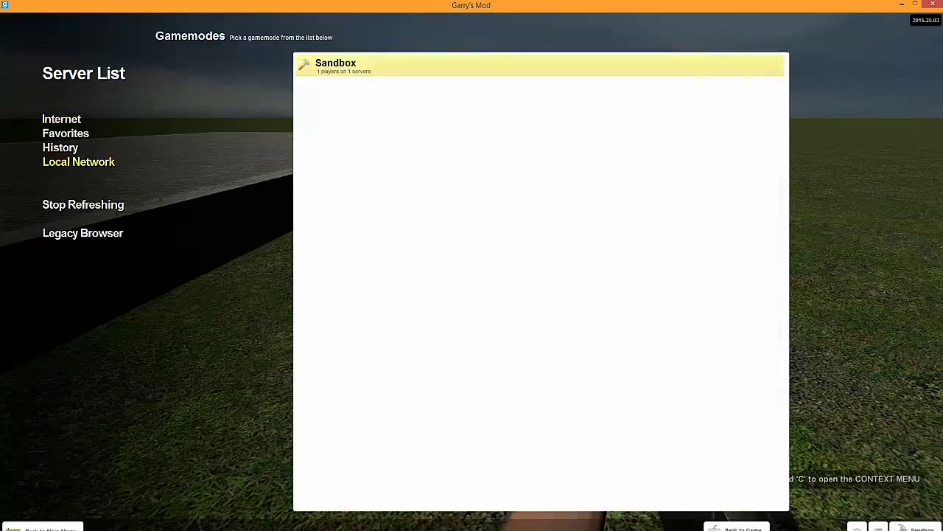
left_click(336, 65)
- Resume play on the city map and walk forward across the grass toward the buildings
key("Escape")
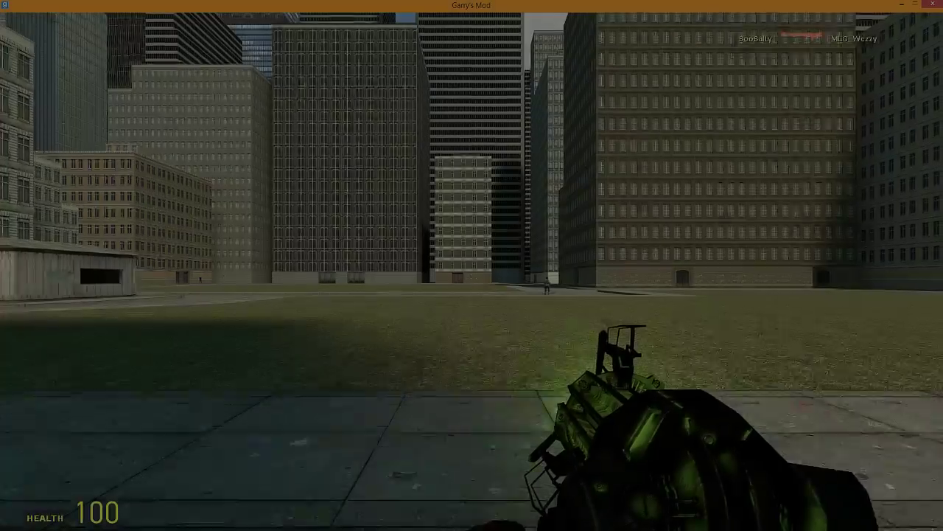
key("w")
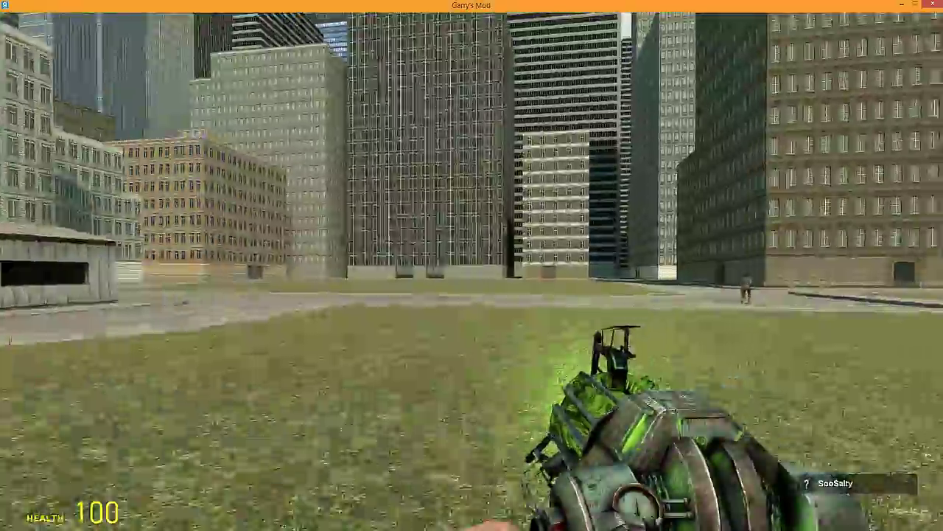